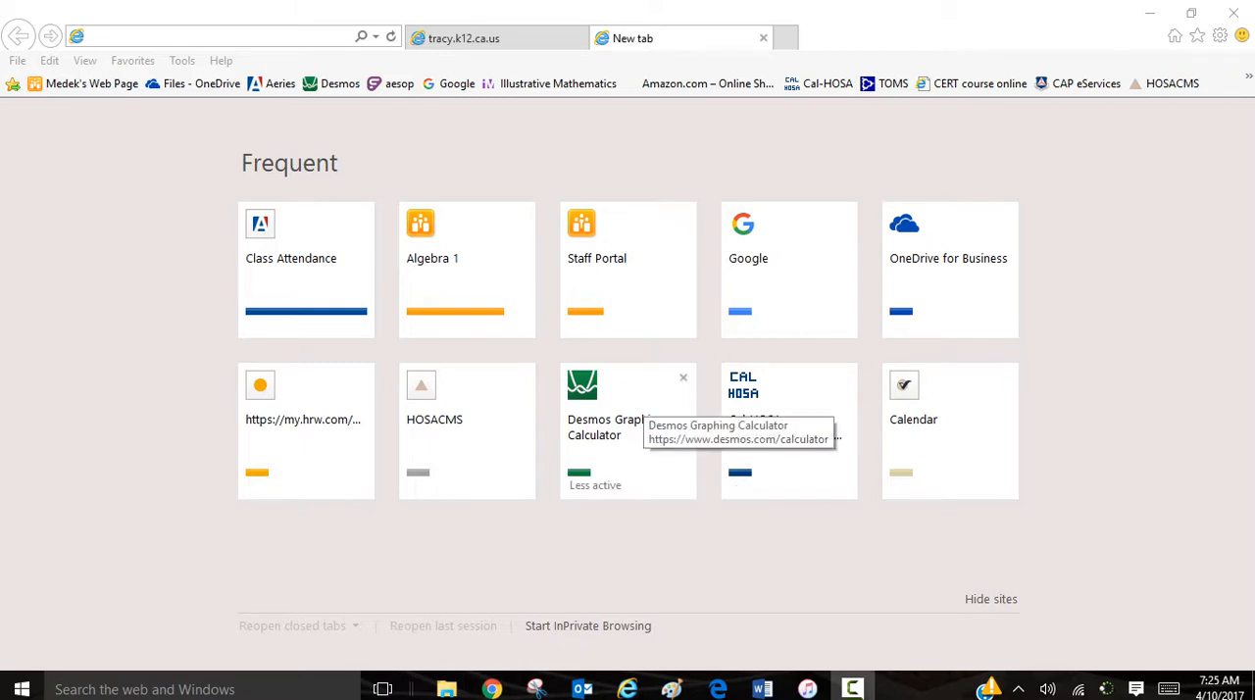
Step: Open the Desmos Graphing Calculator site and sign in with the account e-mail and password
{"action": "left_click", "coordinate": [642, 404]}
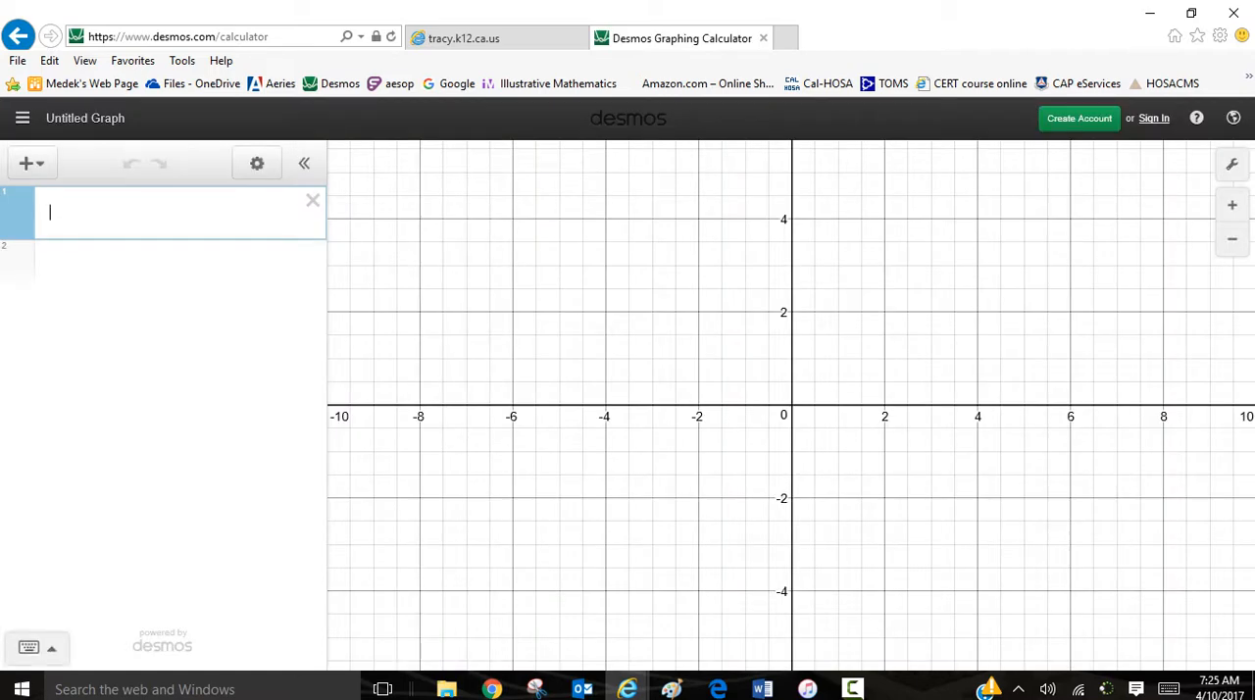
{"action": "left_click", "coordinate": [1154, 119]}
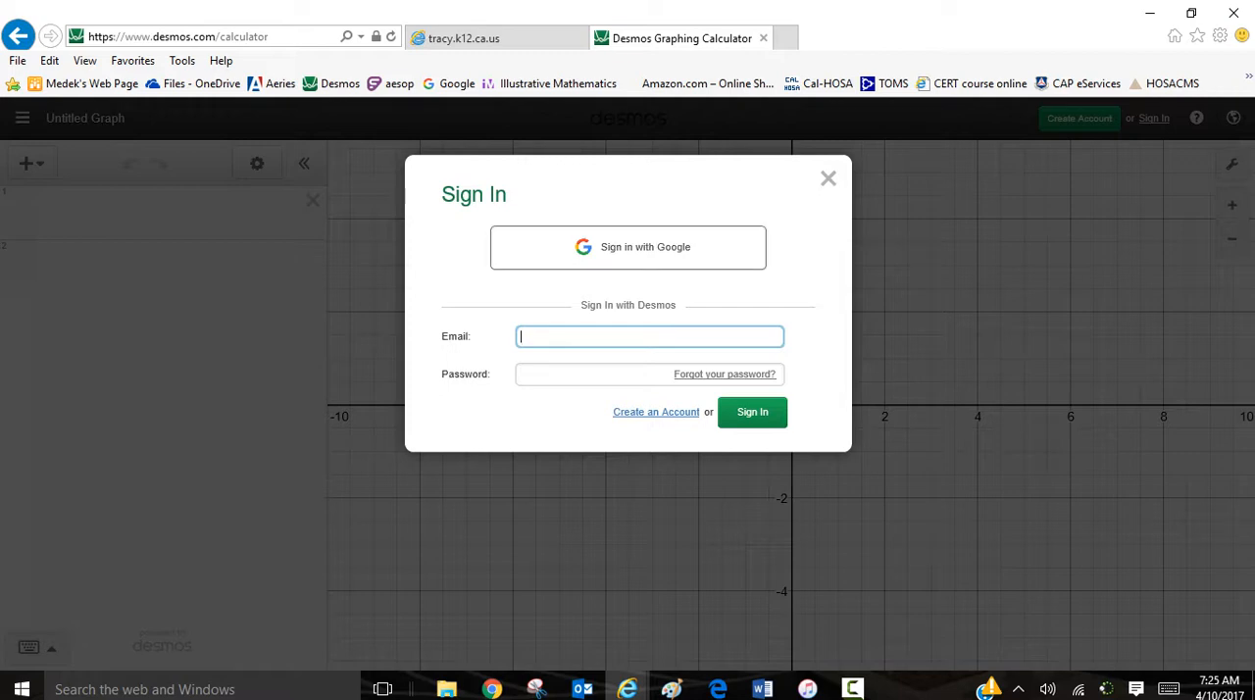
{"action": "key", "text": "Tab"}
{"action": "type", "text": "****"}
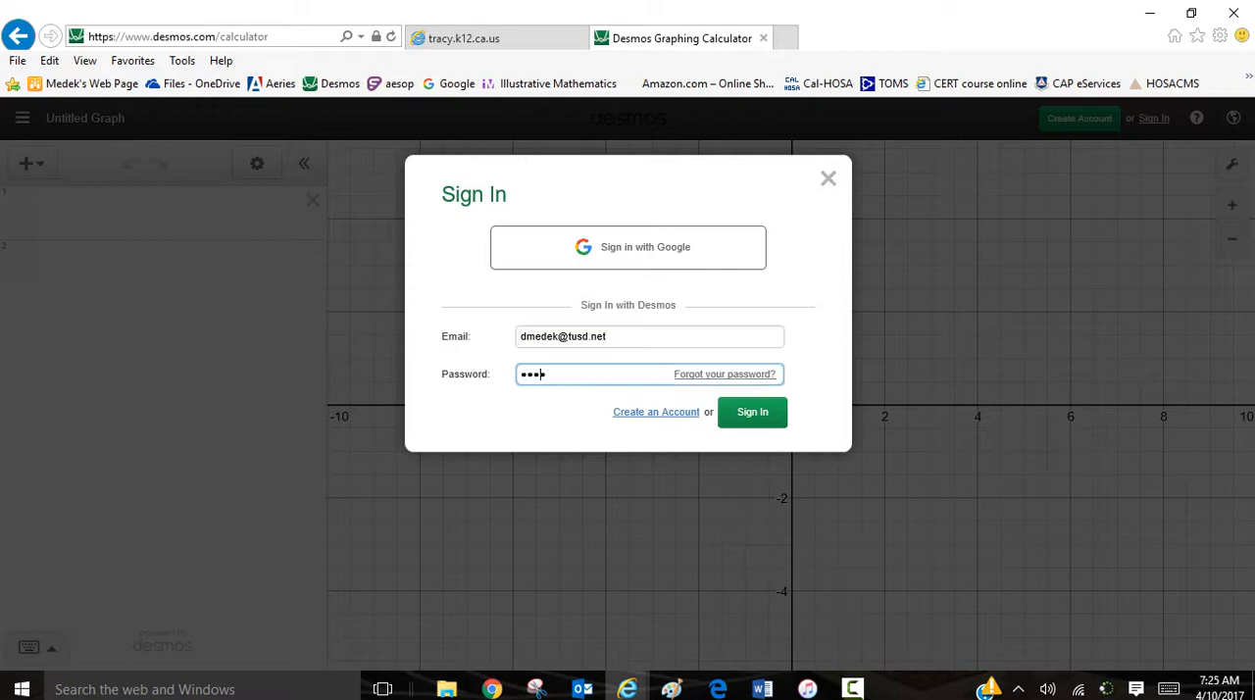
{"action": "type", "text": "****"}
{"action": "key", "text": "Return"}
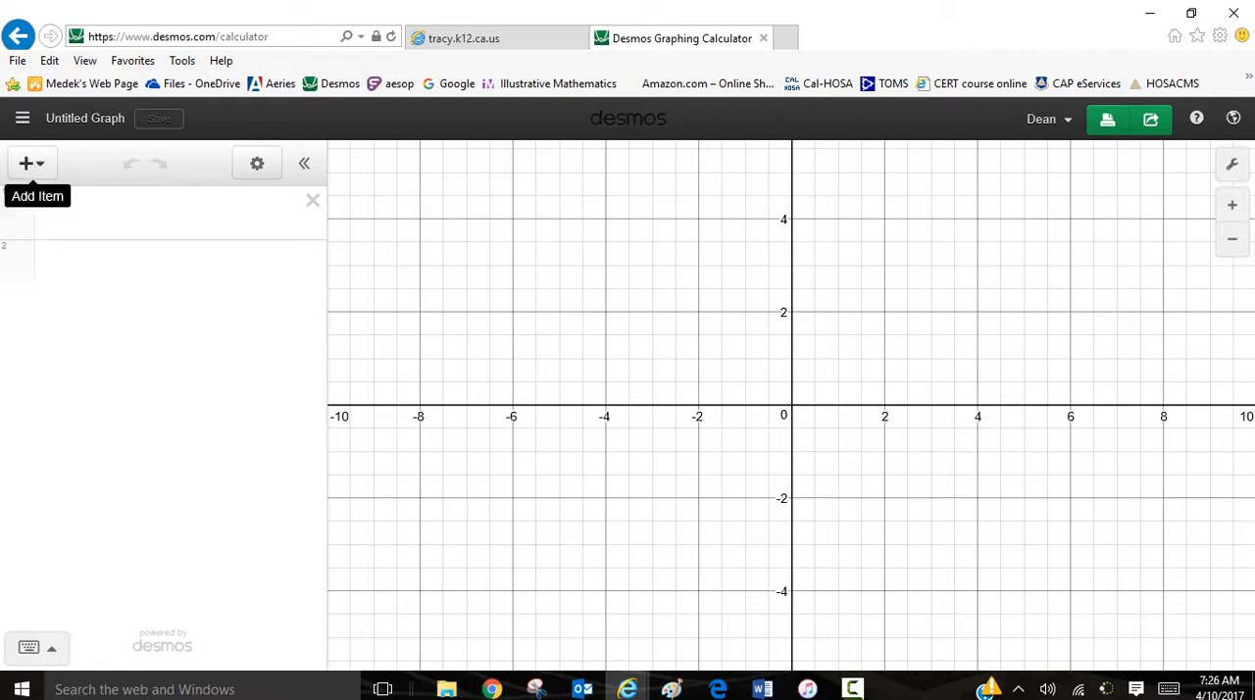
Step: Insert a table and enter the x values 5, 6, 7, 8 and 9 in its first five rows
{"action": "left_click", "coordinate": [26, 164]}
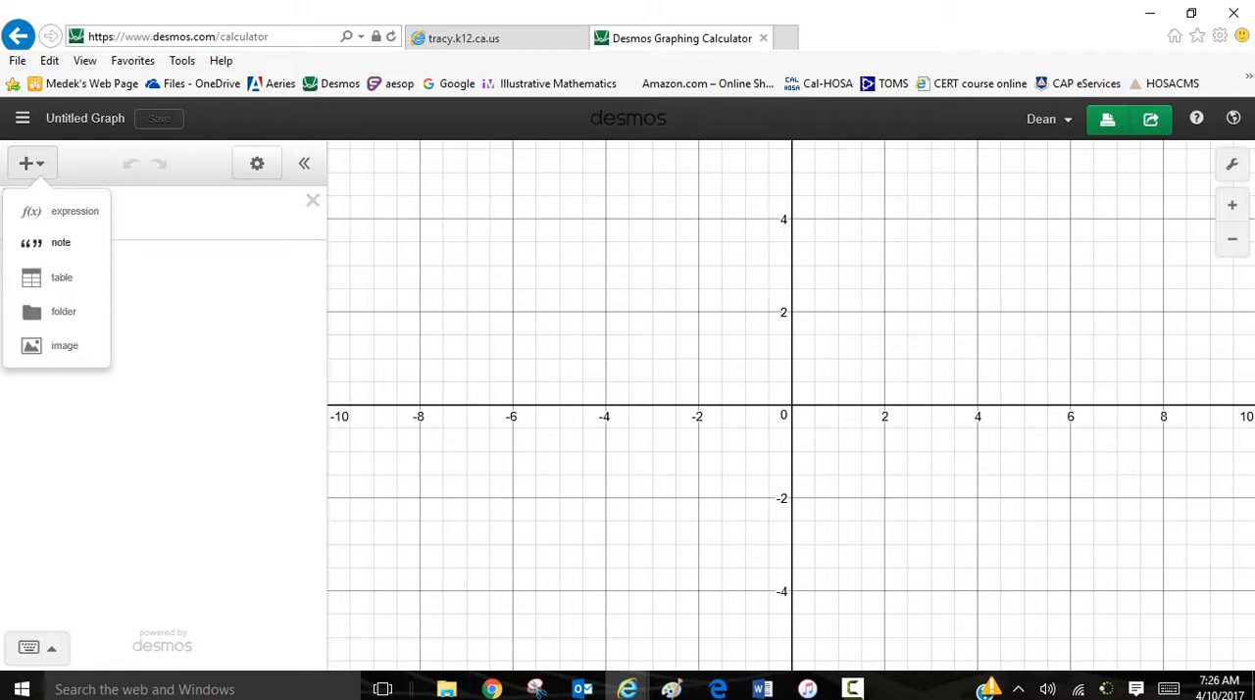
{"action": "left_click", "coordinate": [34, 277]}
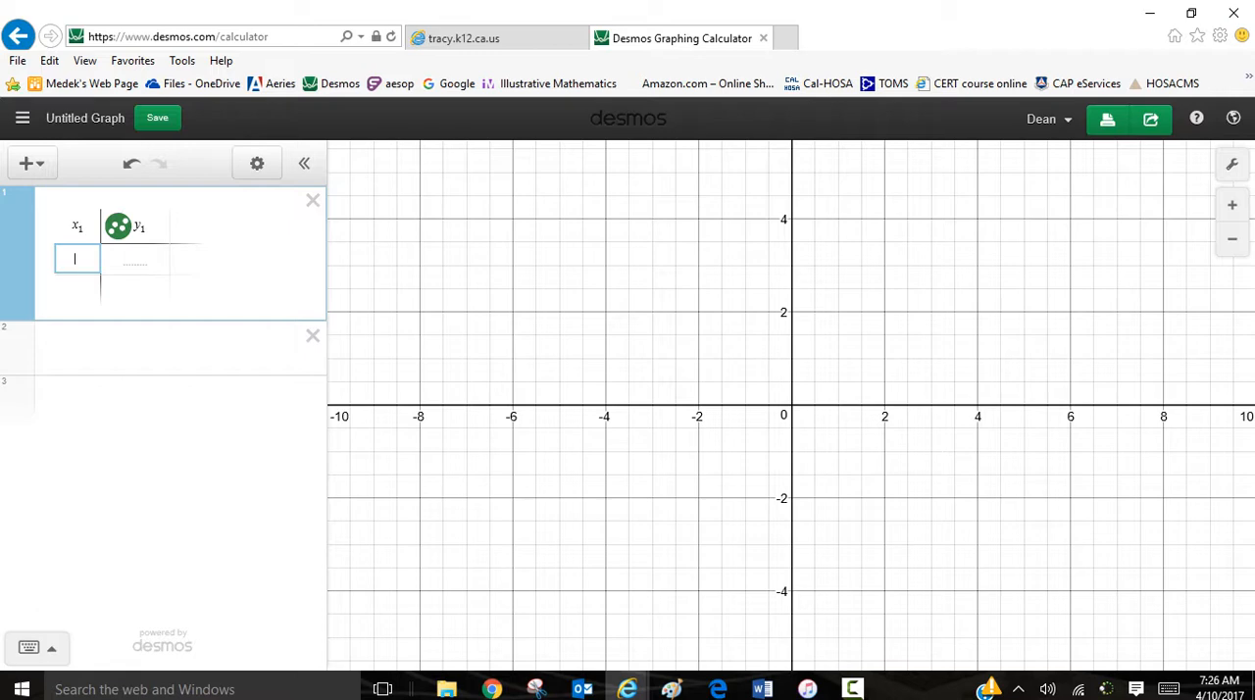
{"action": "type", "text": "5"}
{"action": "key", "text": "Return"}
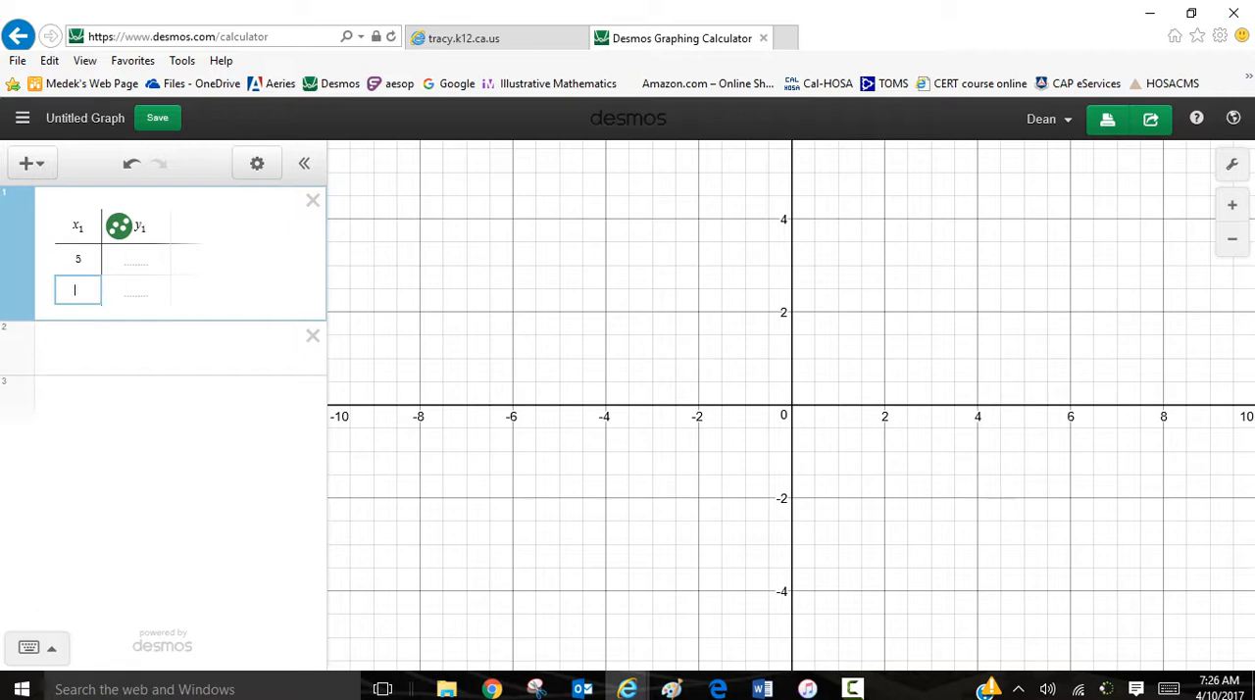
{"action": "type", "text": "6"}
{"action": "key", "text": "Return"}
{"action": "type", "text": "7"}
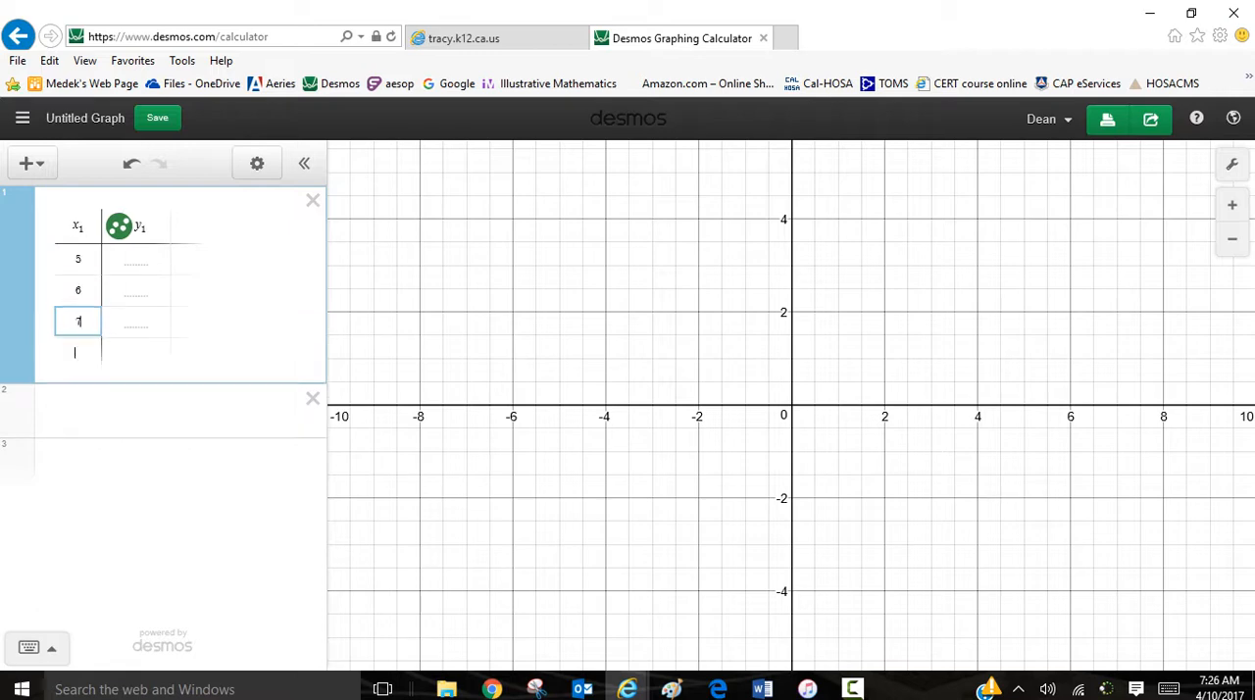
{"action": "key", "text": "Return"}
{"action": "type", "text": "8"}
{"action": "key", "text": "Return"}
{"action": "type", "text": "9"}
{"action": "key", "text": "Return"}
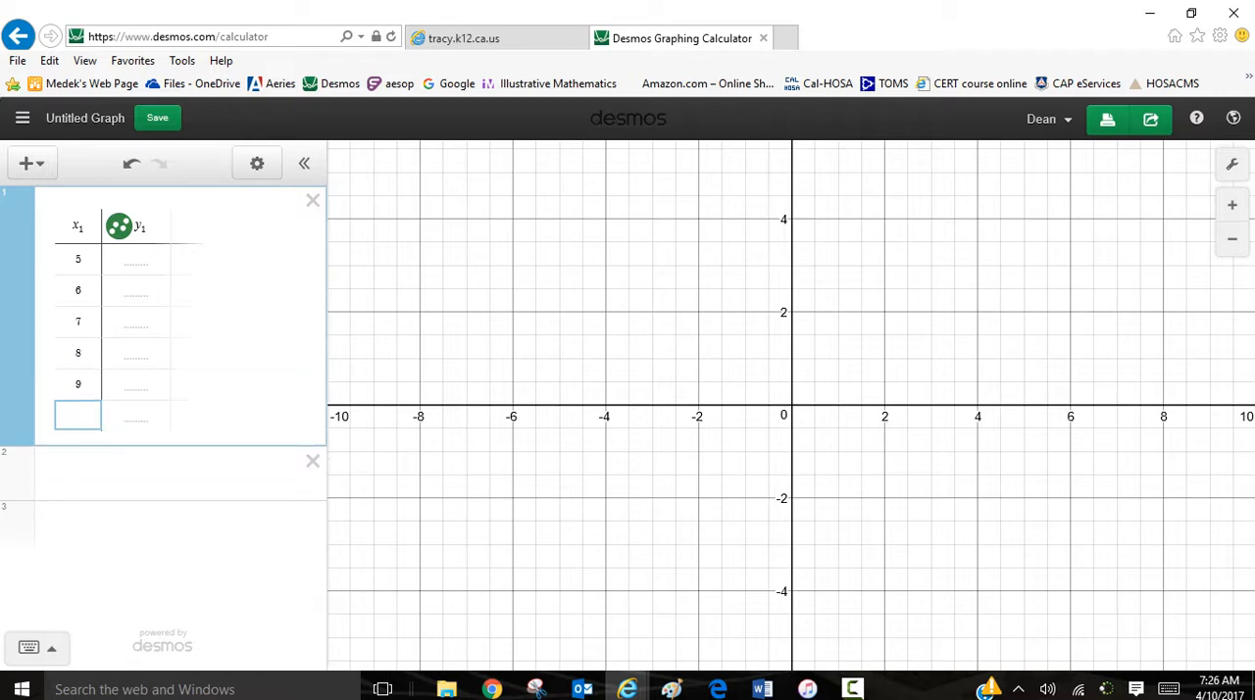
Step: Continue the table's x column with the values 10, 11, 12, 13, 14, 15 and 16
{"action": "type", "text": "10"}
{"action": "key", "text": "Return"}
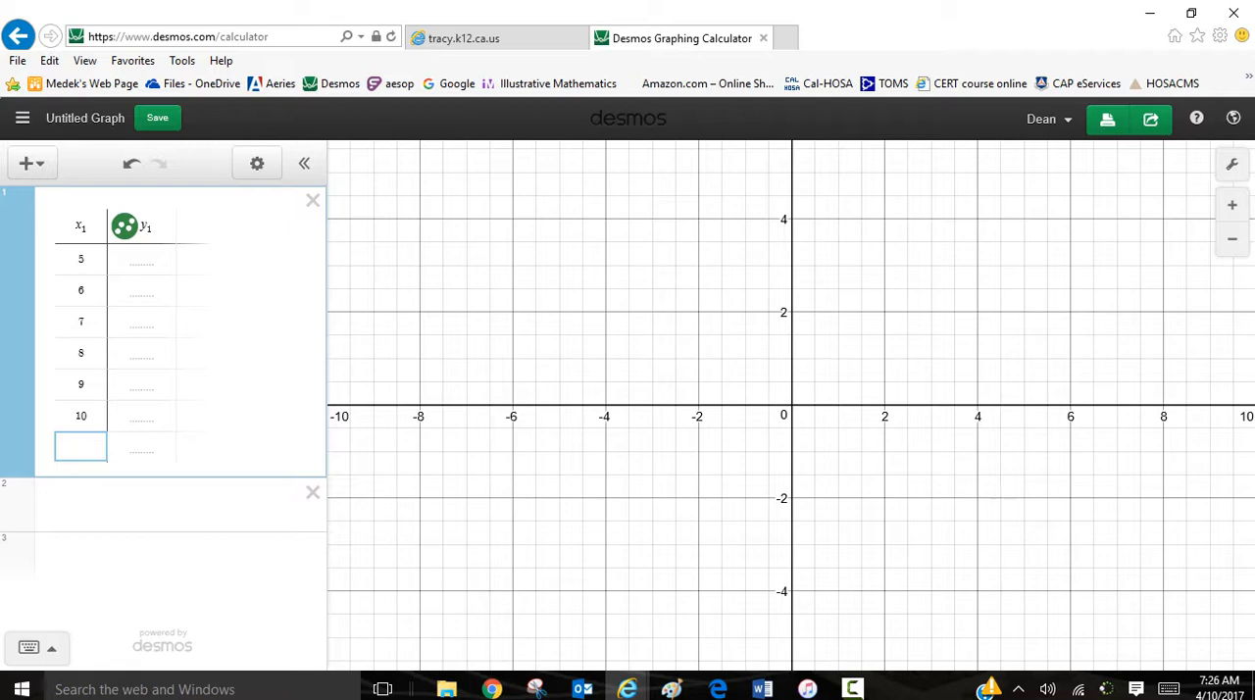
{"action": "type", "text": "11"}
{"action": "key", "text": "Return"}
{"action": "type", "text": "12"}
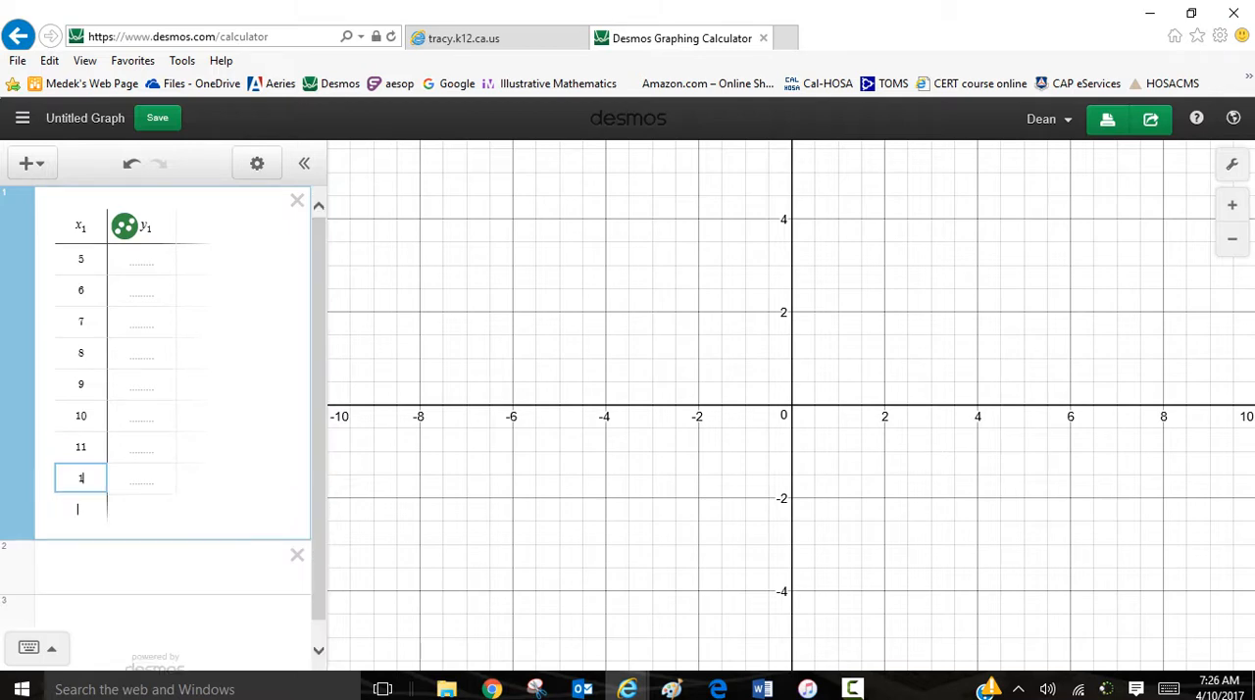
{"action": "key", "text": "Return"}
{"action": "type", "text": "13"}
{"action": "key", "text": "Return"}
{"action": "type", "text": "14"}
{"action": "key", "text": "Return"}
{"action": "type", "text": "15"}
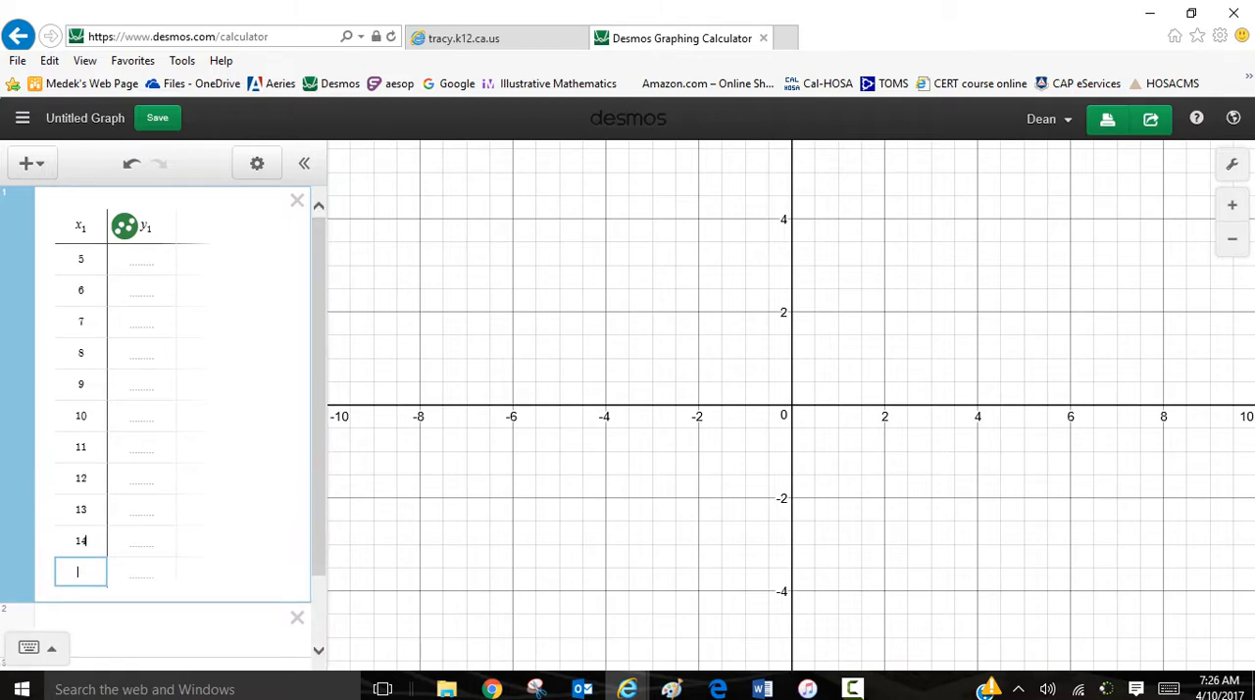
{"action": "key", "text": "Return"}
{"action": "type", "text": "16"}
Step: Enter the y values 156, 158 and 161 for x = 5, 6 and 7, starting at the table's first row
{"action": "left_click", "coordinate": [138, 603]}
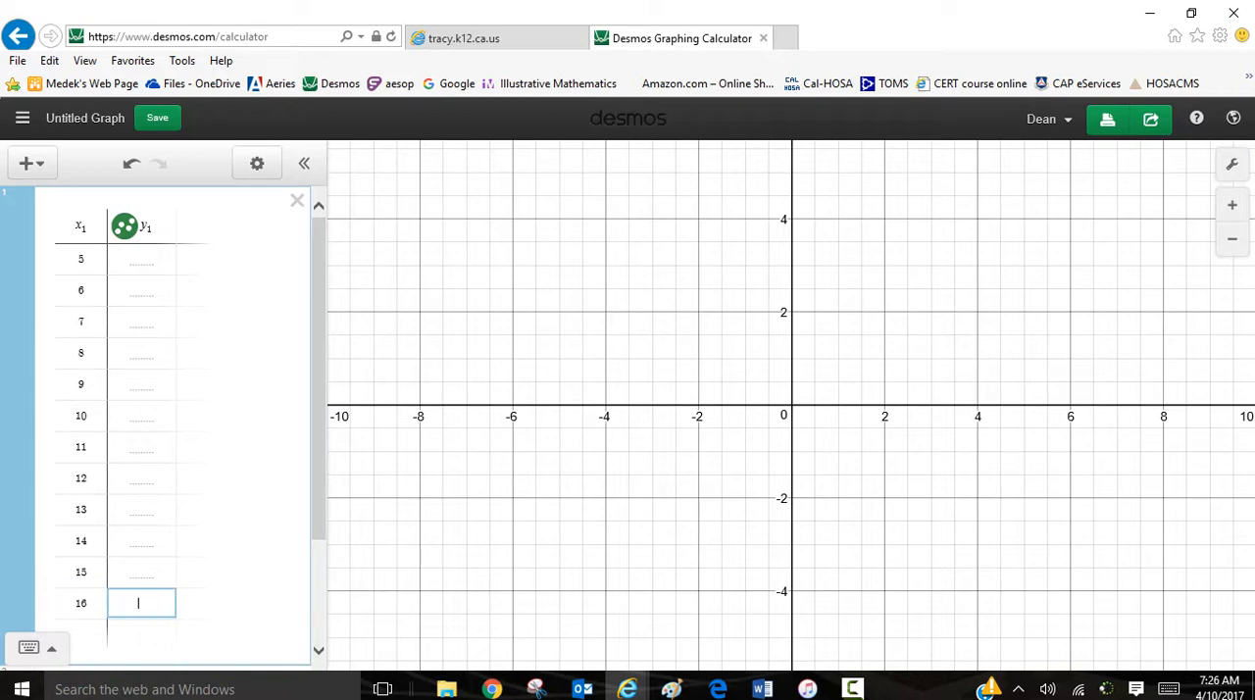
{"action": "key", "text": "Up"}
{"action": "key", "text": "Up"}
{"action": "key", "text": "Up"}
{"action": "key", "text": "Up"}
{"action": "key", "text": "Up"}
{"action": "key", "text": "Up"}
{"action": "key", "text": "Up"}
{"action": "key", "text": "Up"}
{"action": "key", "text": "Up"}
{"action": "key", "text": "Up"}
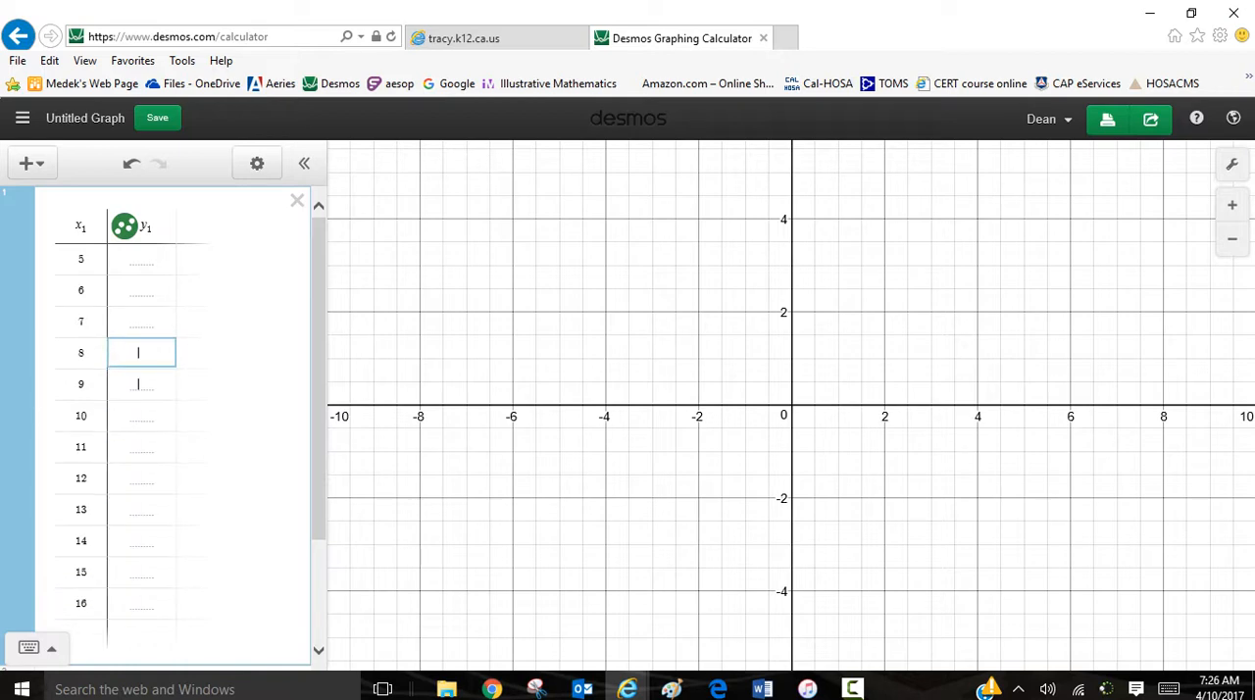
{"action": "key", "text": "Up"}
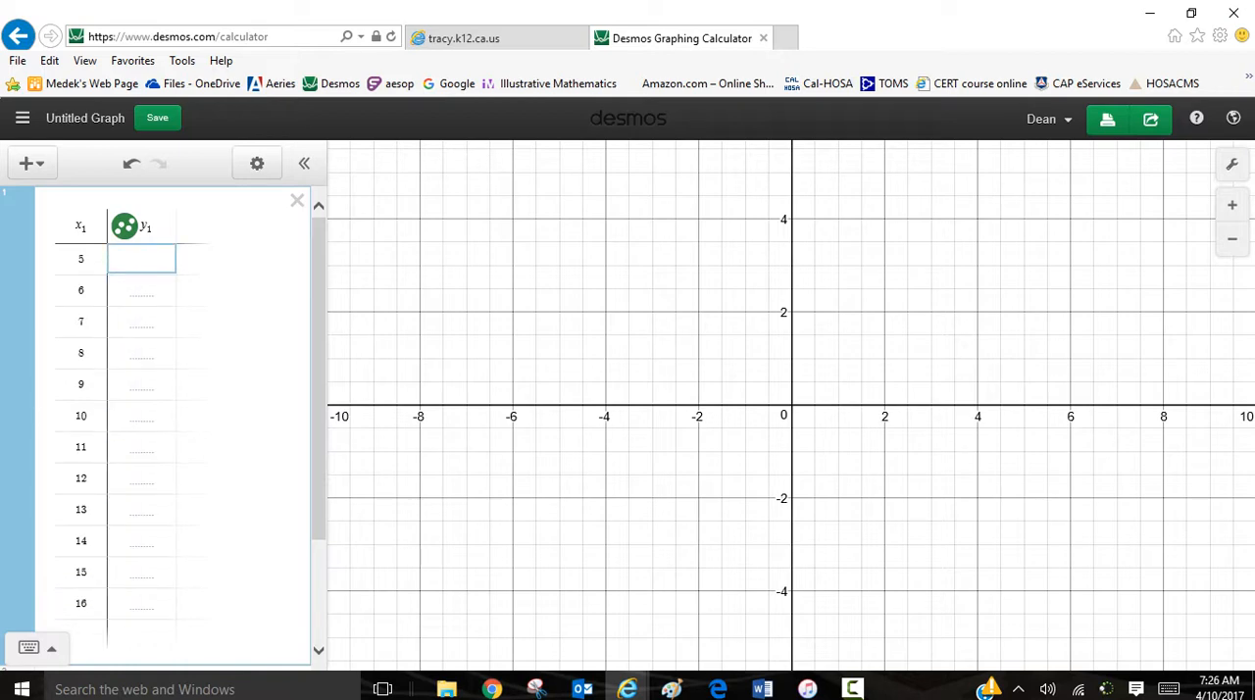
{"action": "type", "text": "156"}
{"action": "key", "text": "Return"}
{"action": "type", "text": "158"}
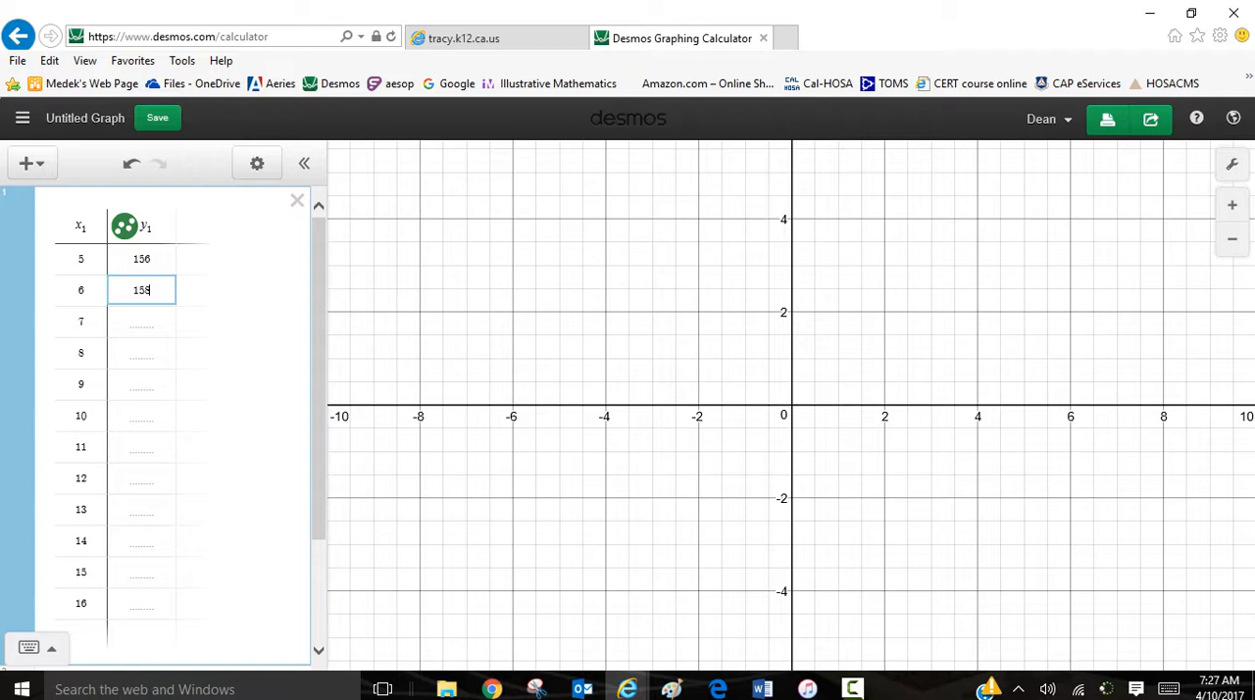
{"action": "key", "text": "Return"}
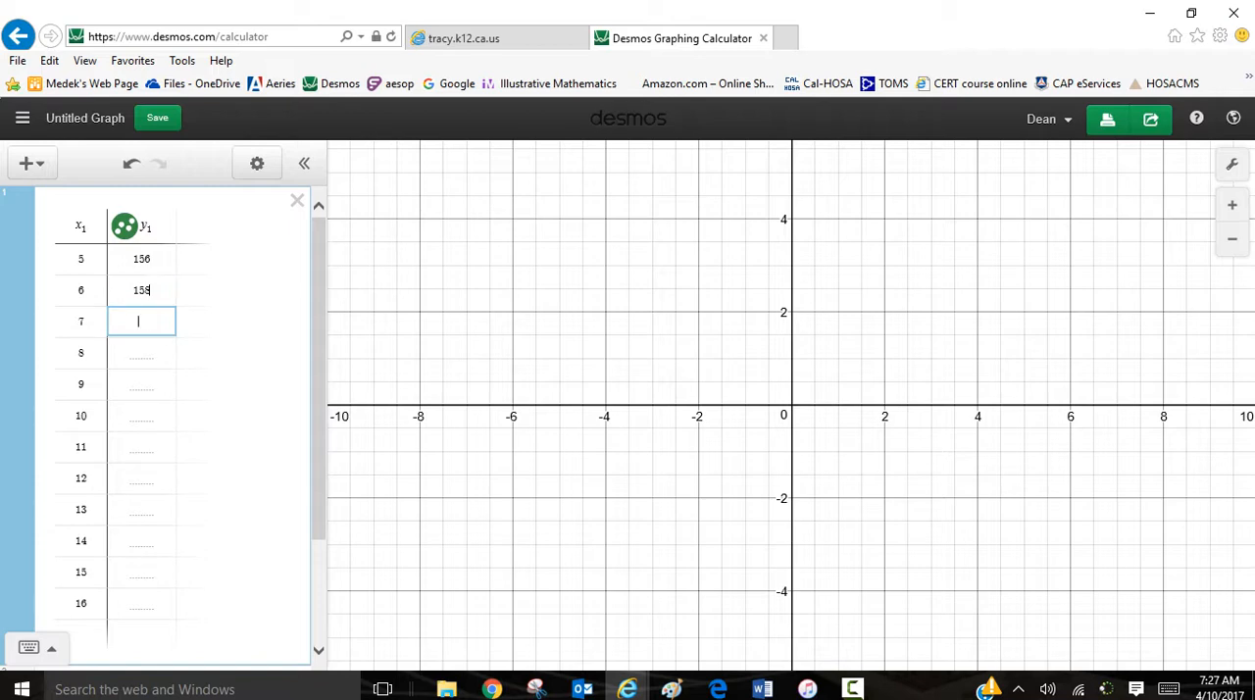
{"action": "type", "text": "161"}
{"action": "key", "text": "Return"}
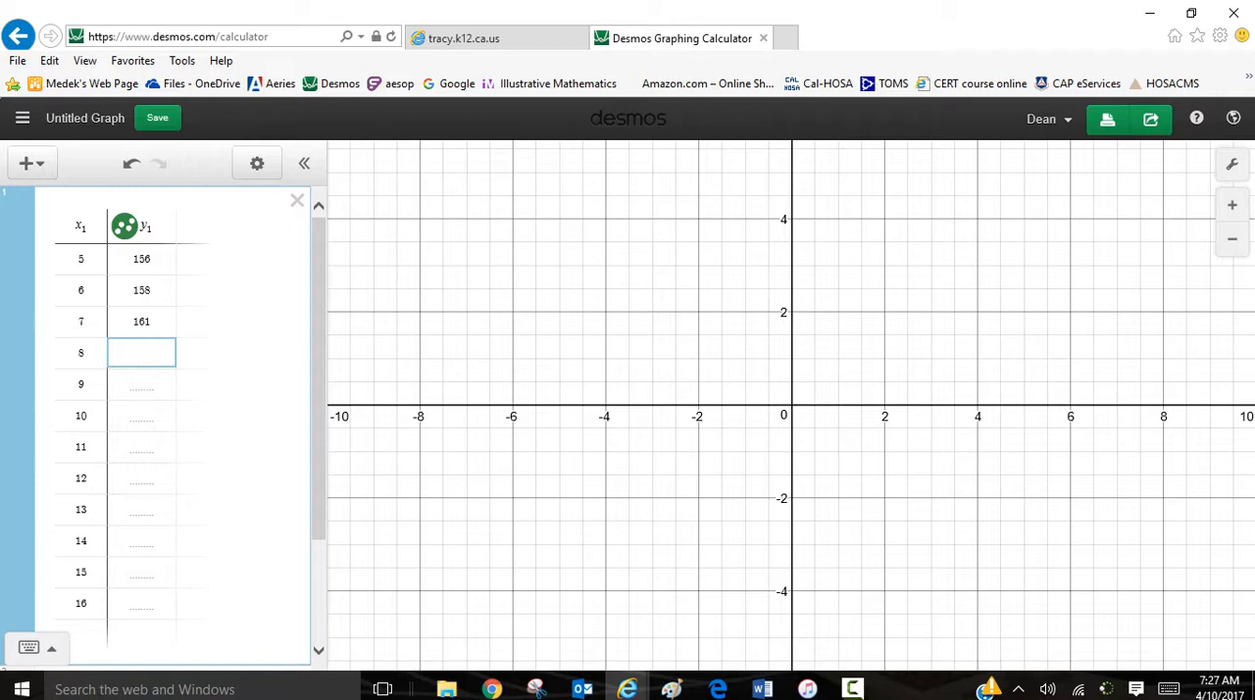
Step: Enter the y values 164, 168, 173 and 179 for x = 8, 9, 10 and 11
{"action": "type", "text": "164"}
{"action": "key", "text": "Return"}
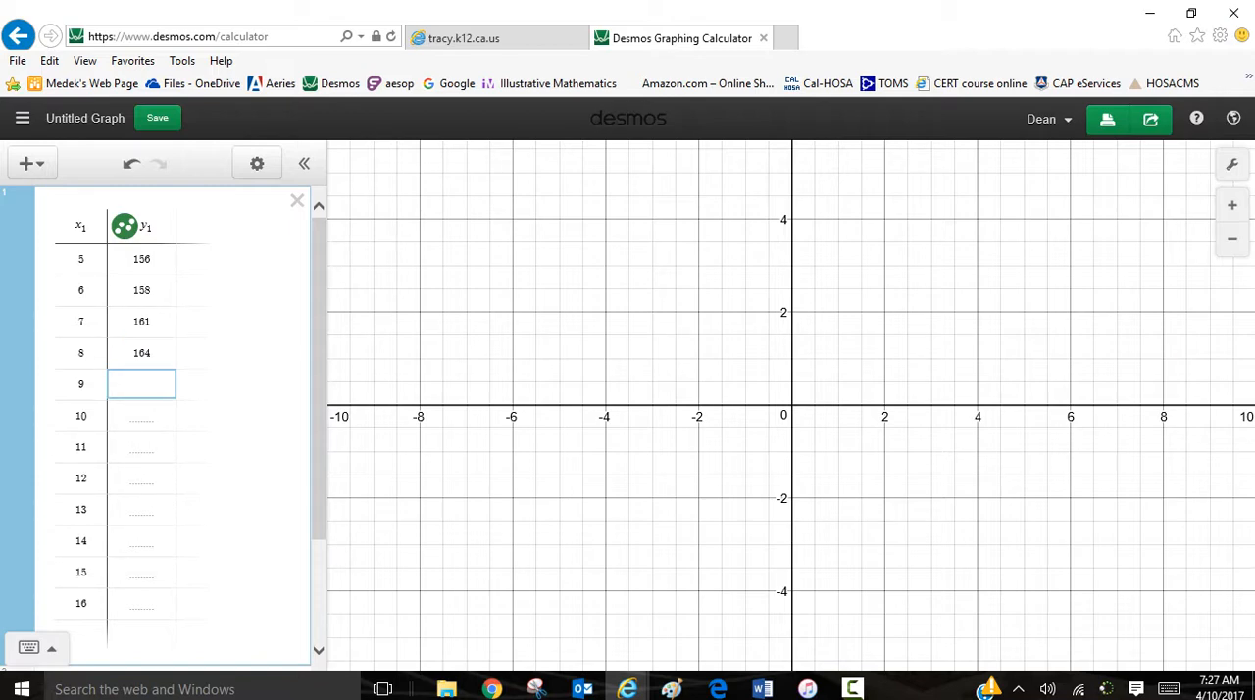
{"action": "type", "text": "168"}
{"action": "key", "text": "Return"}
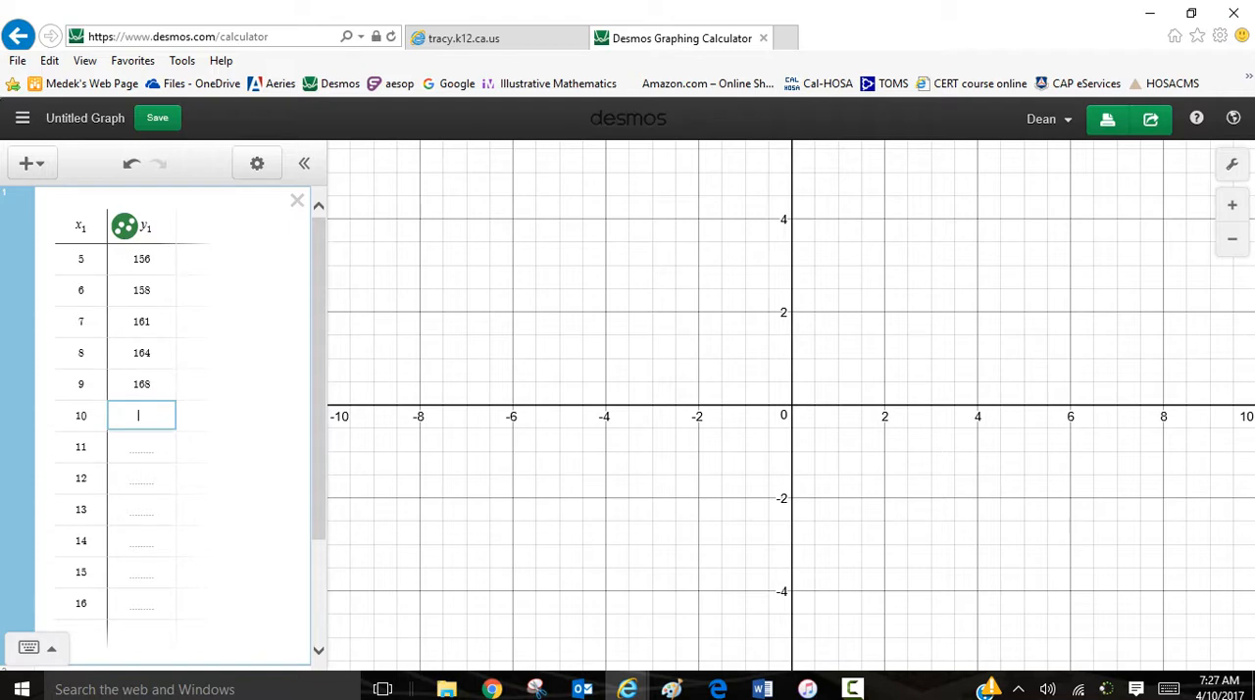
{"action": "type", "text": "173"}
{"action": "key", "text": "Return"}
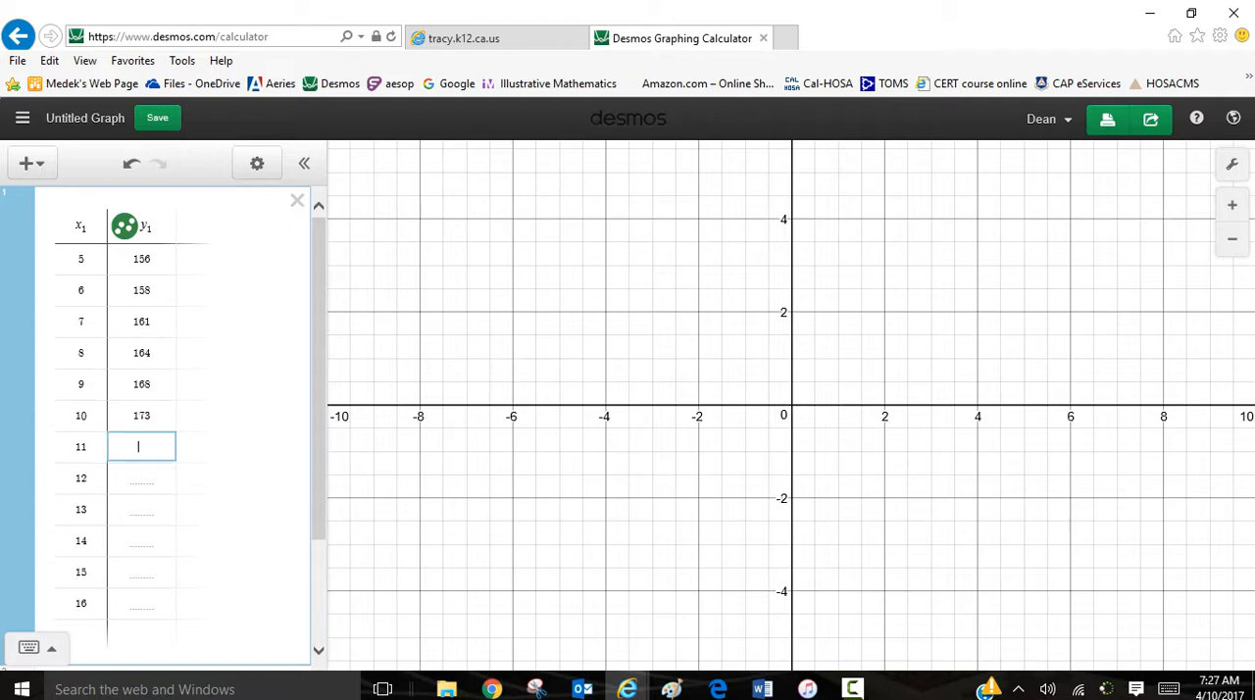
{"action": "type", "text": "178"}
{"action": "key", "text": "Return"}
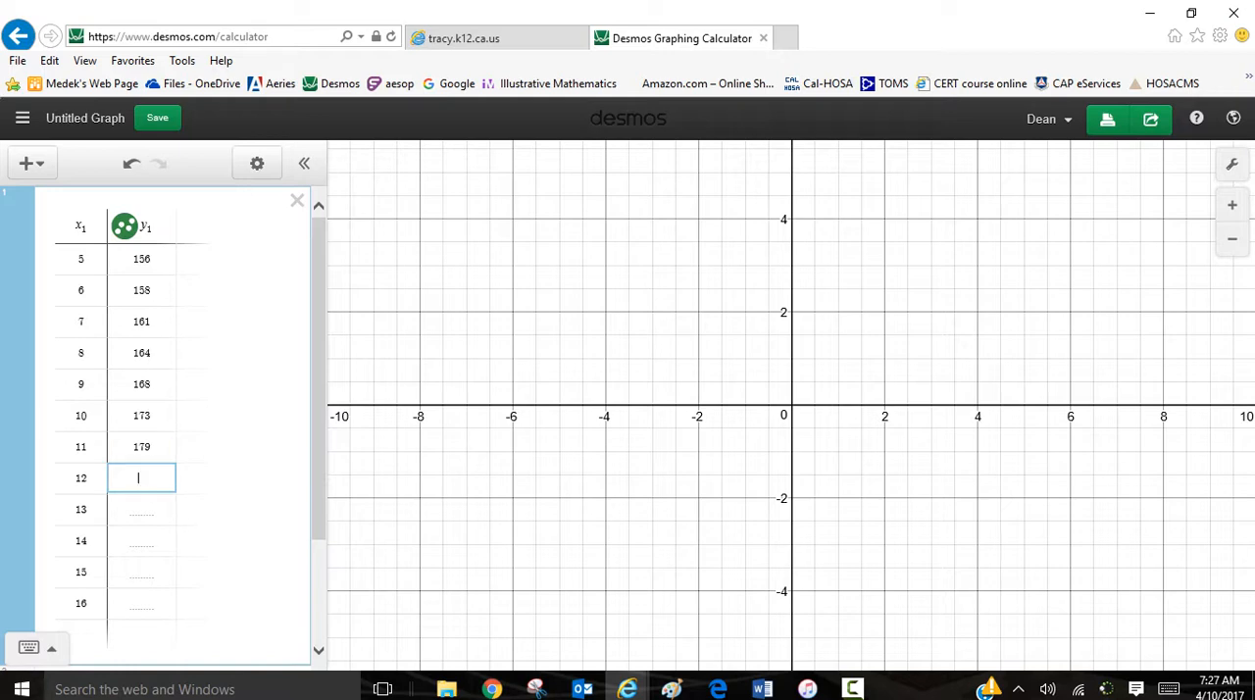
Step: Complete the y column with 183, 187, 191, 194 and 196 for x = 12 through 16
{"action": "type", "text": "183"}
{"action": "key", "text": "Return"}
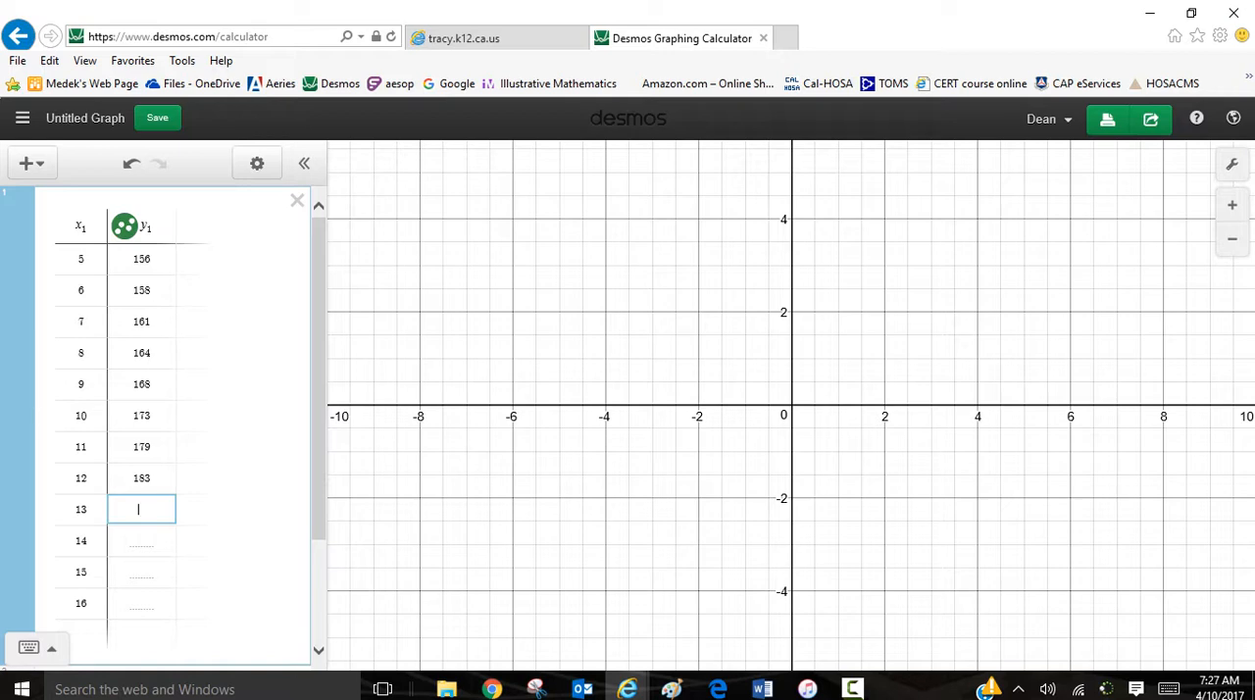
{"action": "type", "text": "187"}
{"action": "key", "text": "Return"}
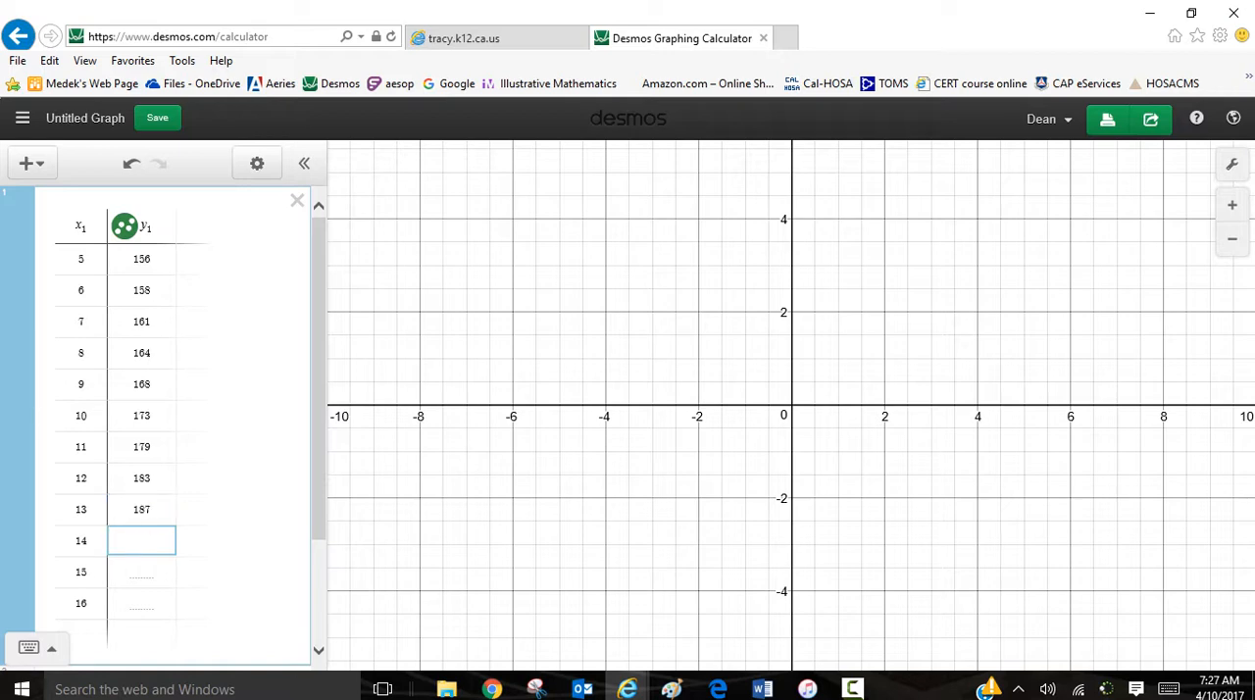
{"action": "type", "text": "191"}
{"action": "key", "text": "Return"}
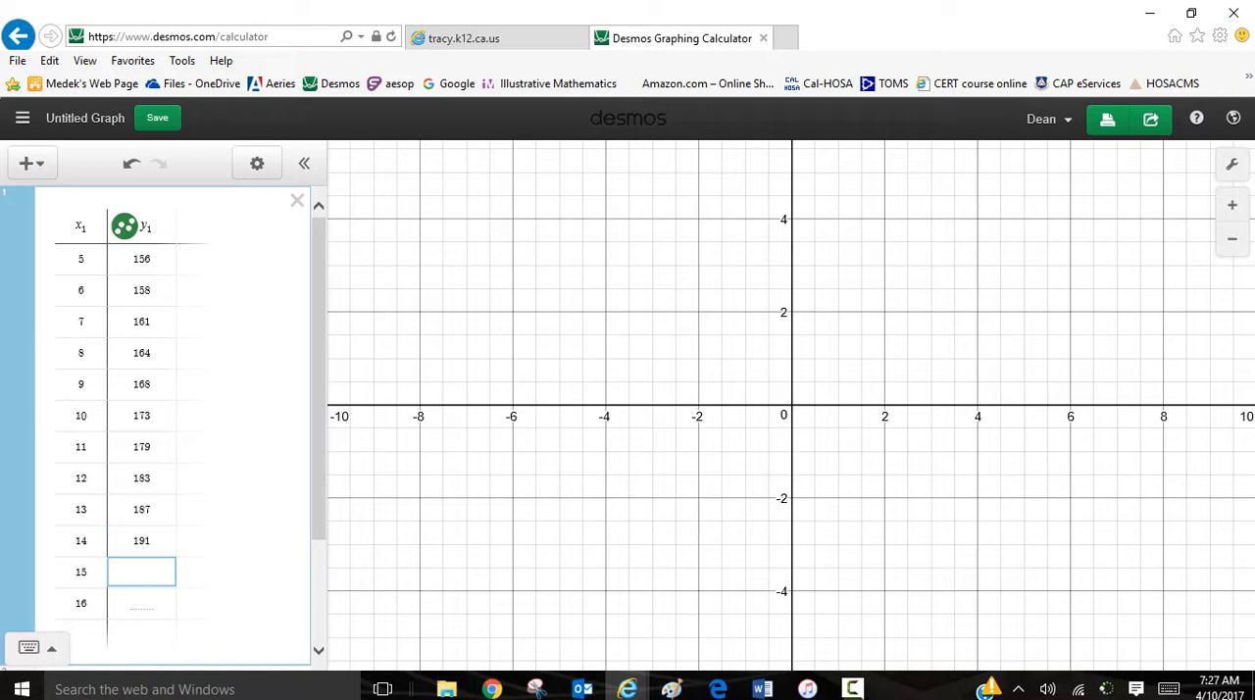
{"action": "type", "text": "194"}
{"action": "key", "text": "Return"}
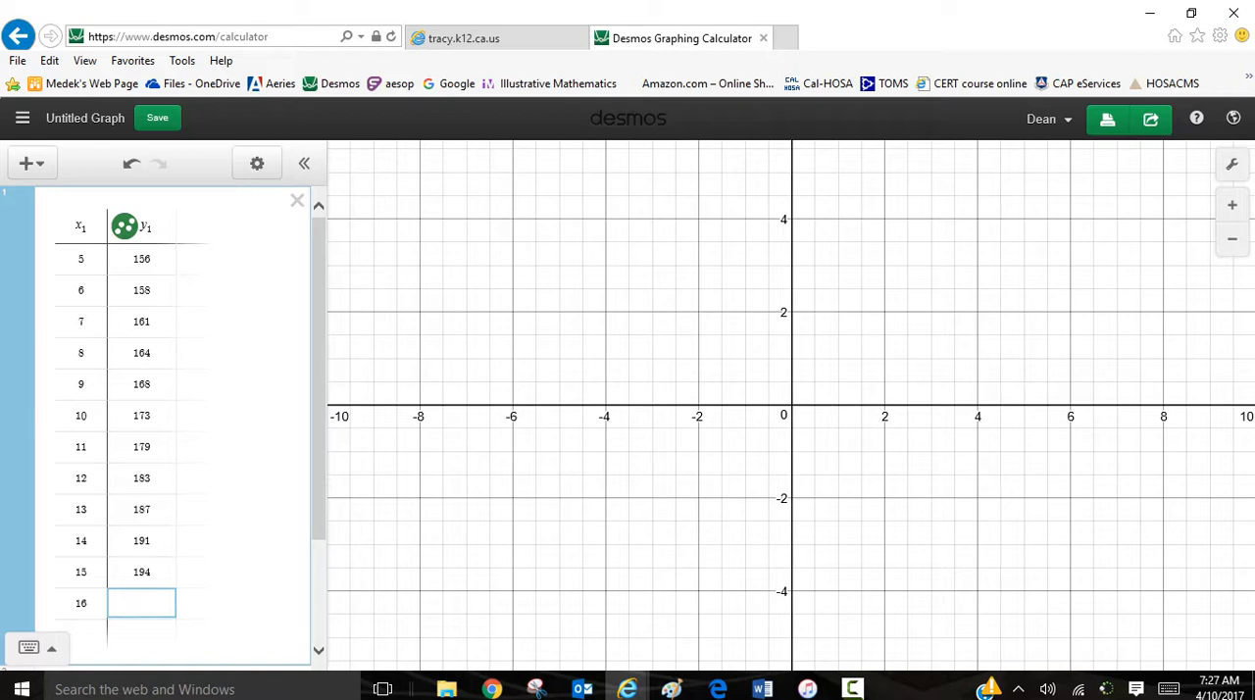
{"action": "type", "text": "196"}
{"action": "key", "text": "Return"}
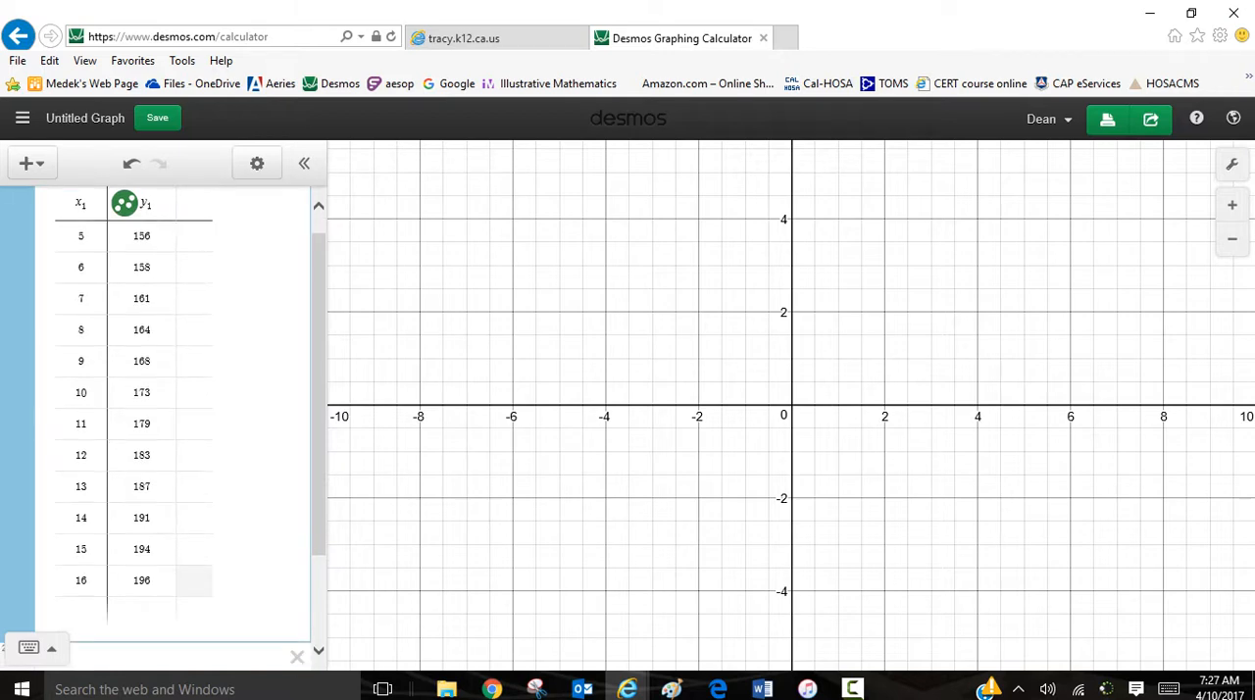
Step: Examine the plotted table points on the graph, framing the y range from about 150 to 200
{"action": "scroll", "coordinate": [163, 428], "scroll_direction": "up", "scroll_amount": 1}
{"action": "left_click_drag", "start_coordinate": [792, 405], "coordinate": [443, 608]}
{"action": "scroll", "coordinate": [603, 568], "scroll_direction": "down", "scroll_amount": 5}
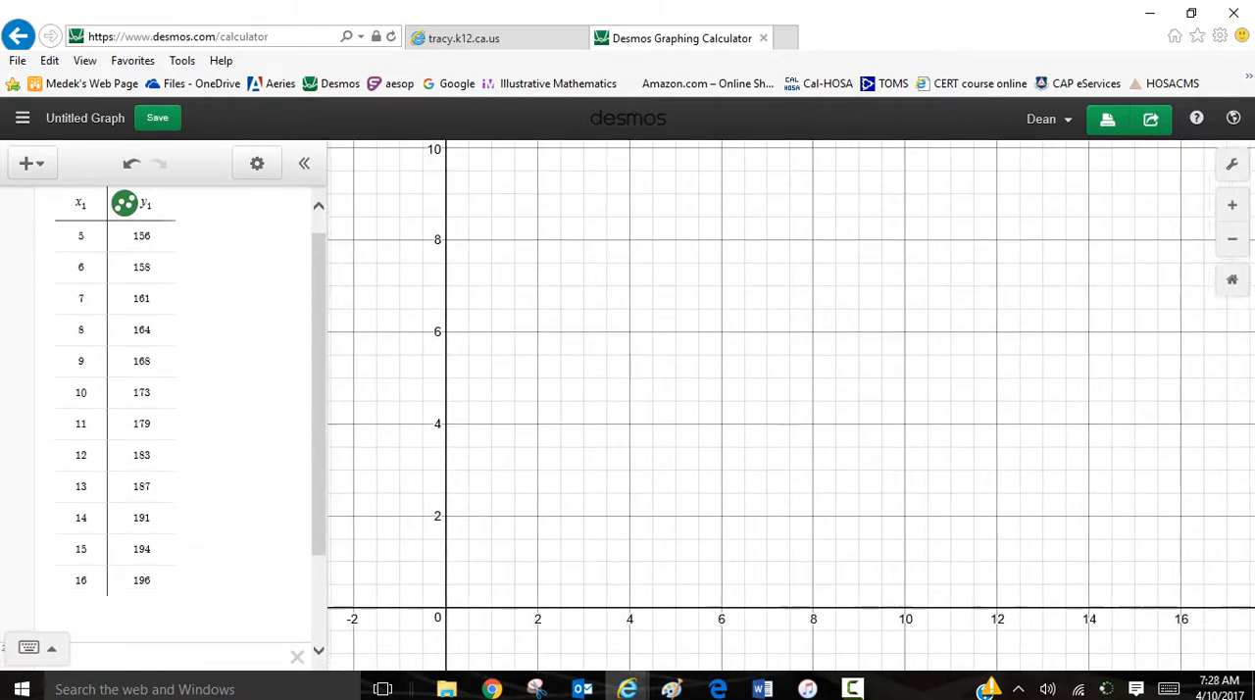
{"action": "scroll", "coordinate": [608, 560], "scroll_direction": "down", "scroll_amount": 5}
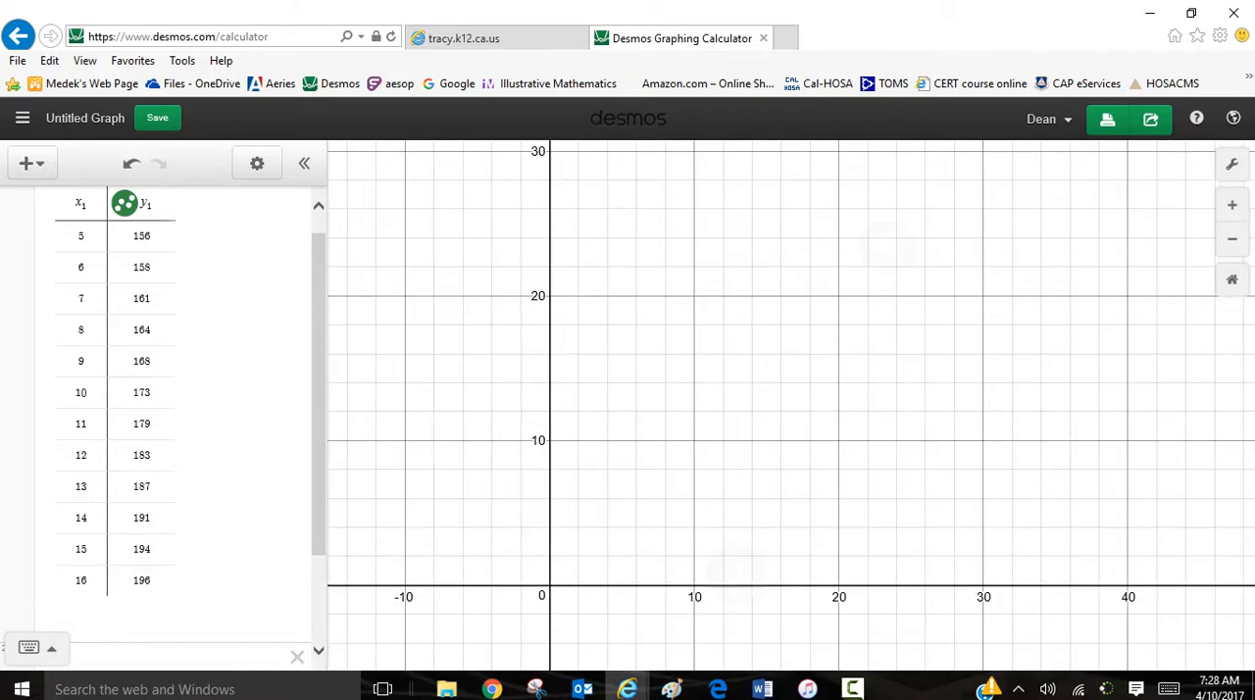
{"action": "scroll", "coordinate": [717, 562], "scroll_direction": "down", "scroll_amount": 5}
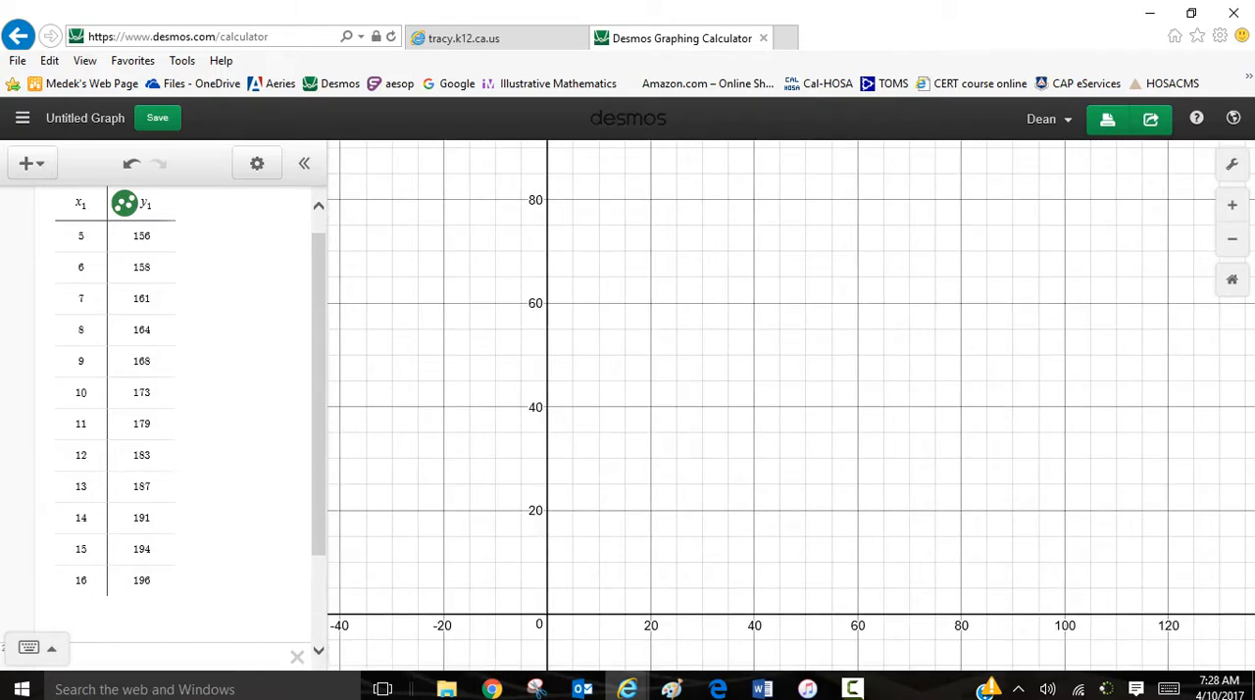
{"action": "scroll", "coordinate": [710, 585], "scroll_direction": "down", "scroll_amount": 4}
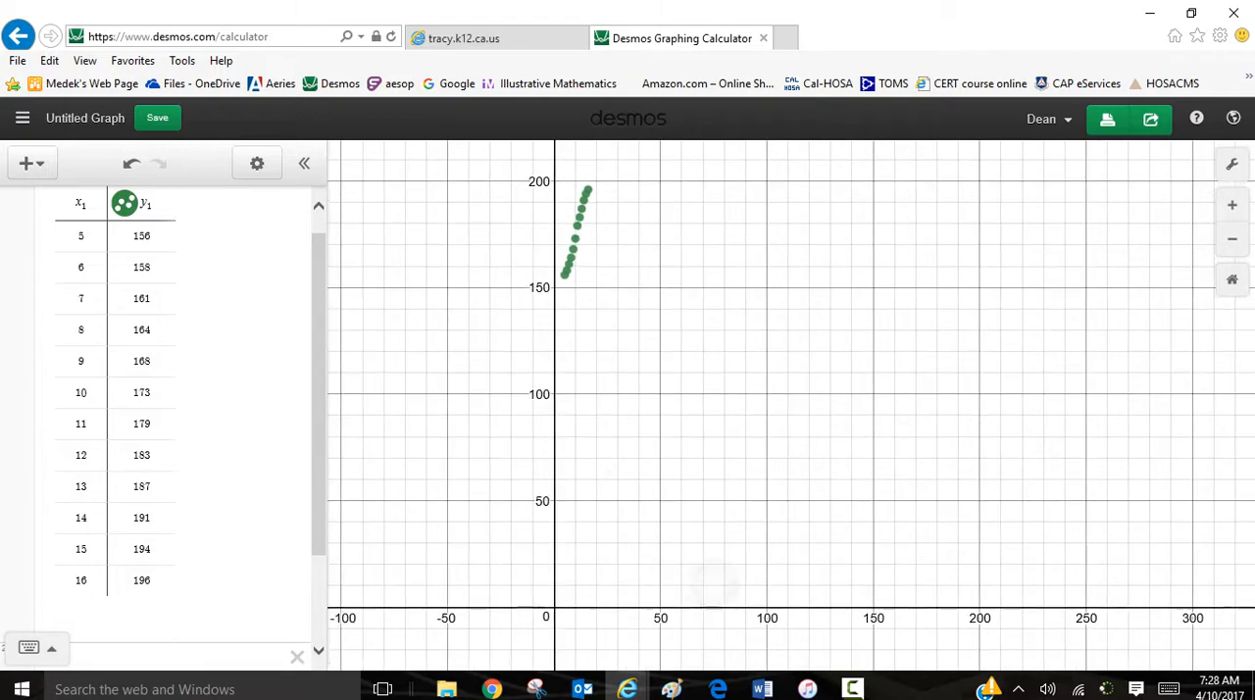
{"action": "scroll", "coordinate": [660, 287], "scroll_direction": "up", "scroll_amount": 6}
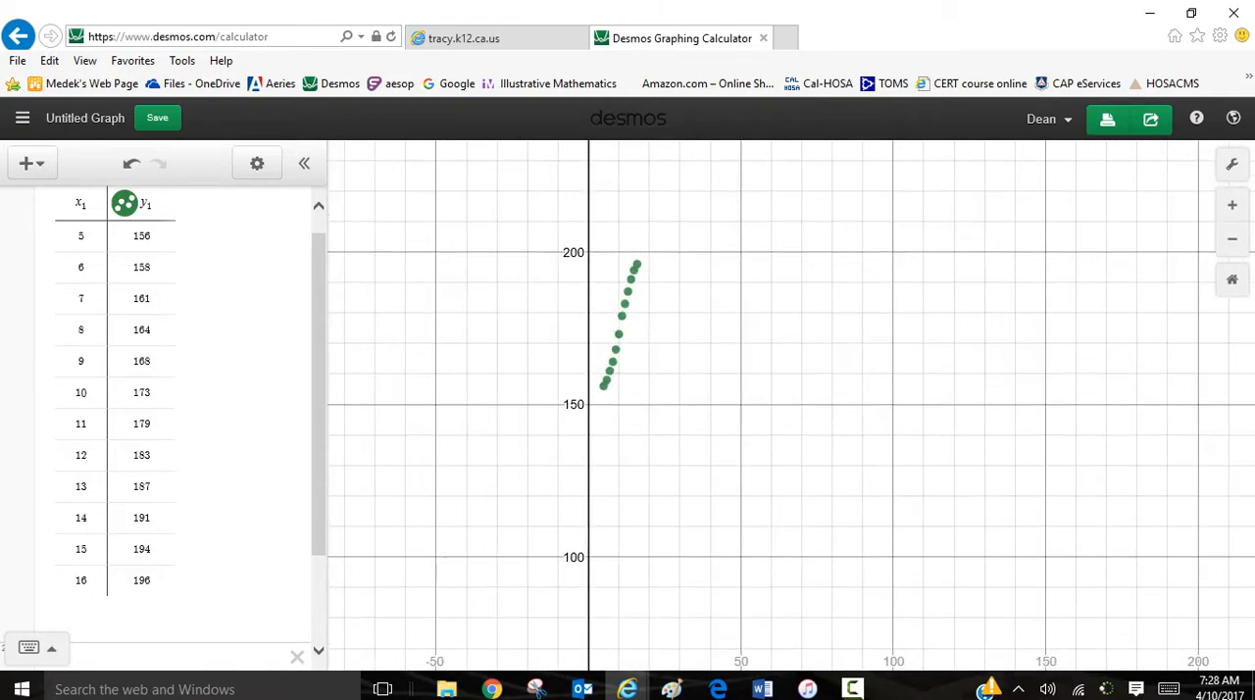
{"action": "scroll", "coordinate": [614, 303], "scroll_direction": "up", "scroll_amount": 2}
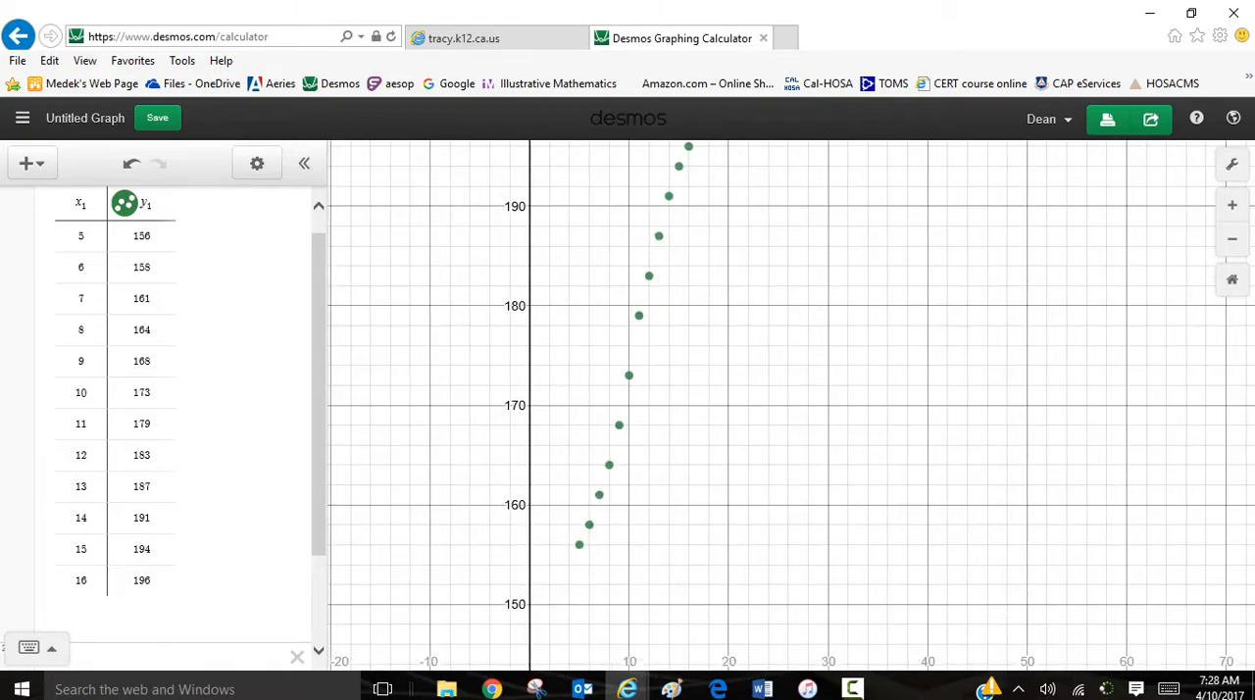
{"action": "scroll", "coordinate": [812, 627], "scroll_direction": "down", "scroll_amount": 2}
{"action": "scroll", "coordinate": [804, 265], "scroll_direction": "up", "scroll_amount": 1}
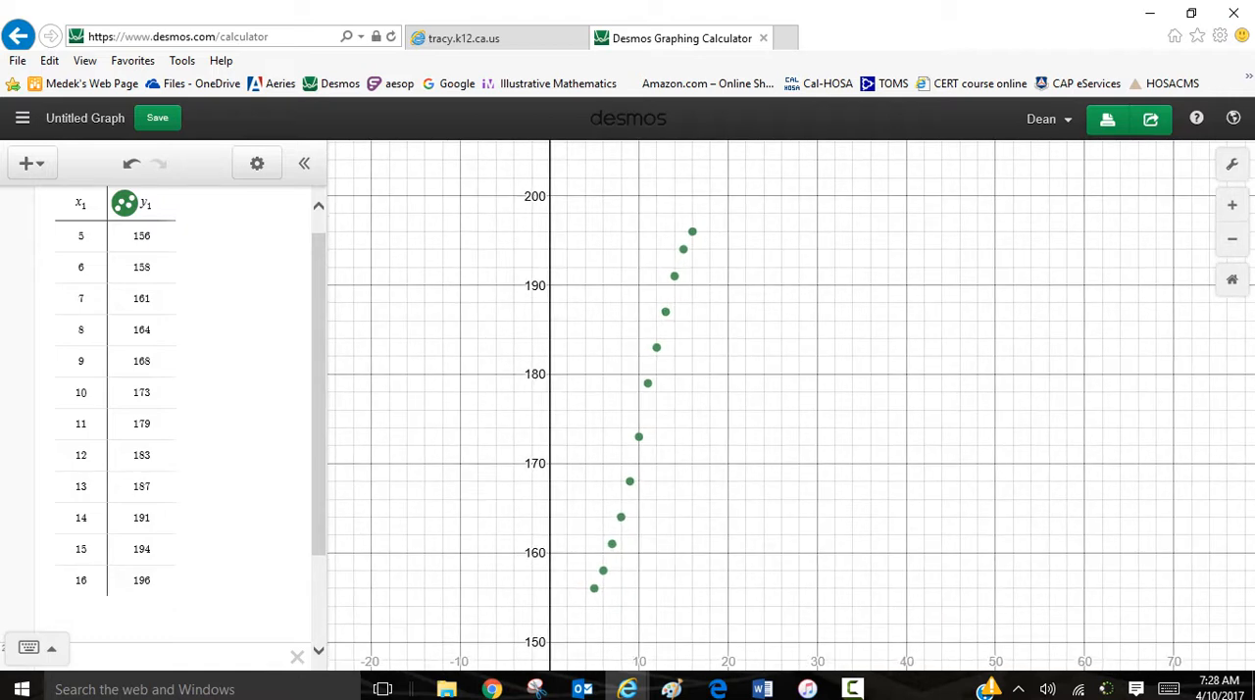
{"action": "left_click_drag", "start_coordinate": [804, 285], "coordinate": [779, 265]}
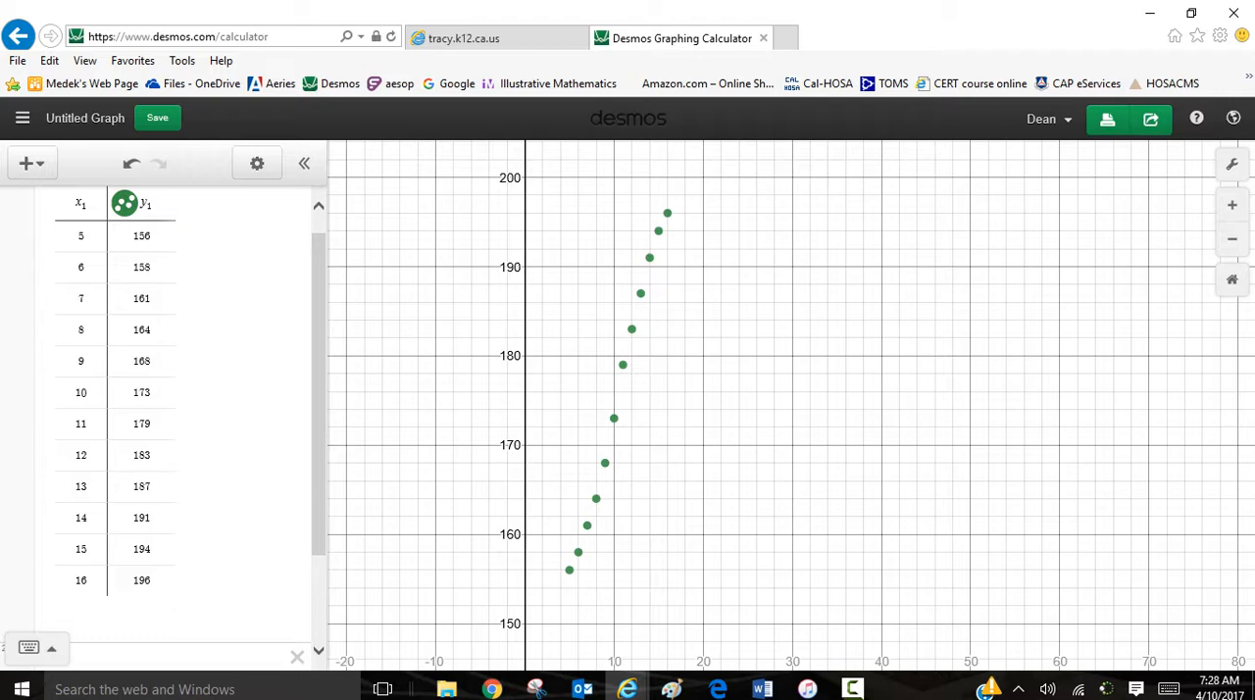
Step: Enter the line equation y = nx + 145 as a new expression below the data table
{"action": "scroll", "coordinate": [617, 450], "scroll_direction": "down", "scroll_amount": 1}
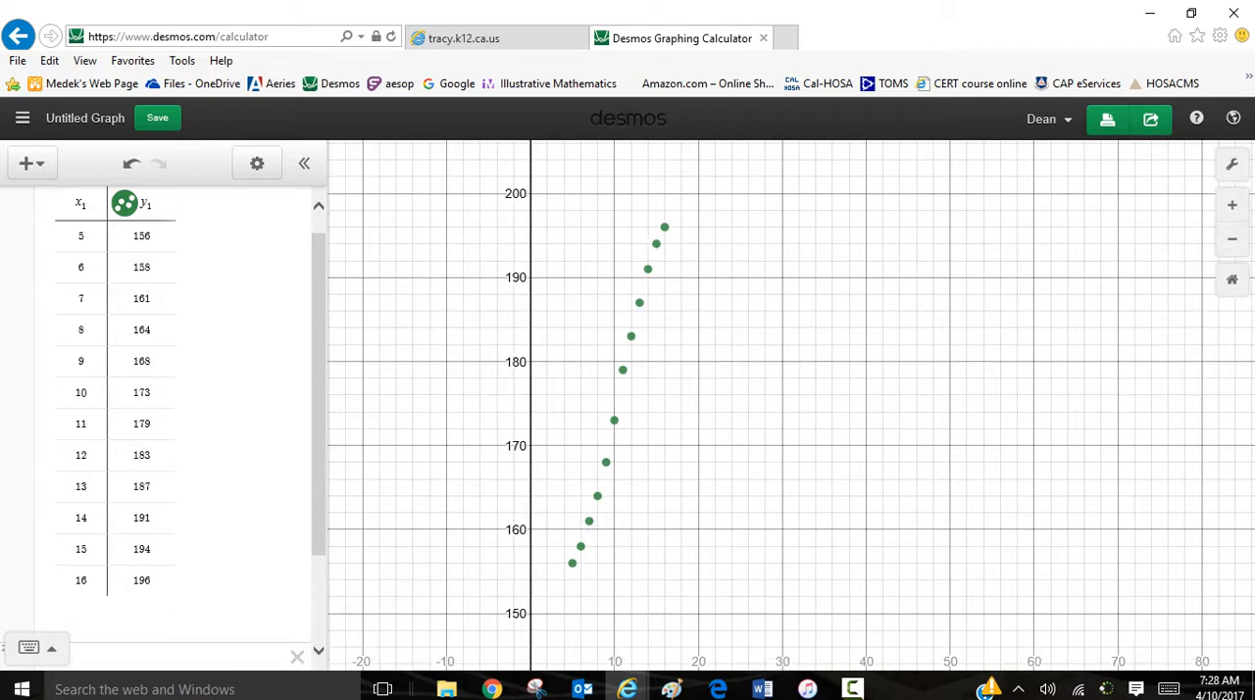
{"action": "left_click_drag", "start_coordinate": [616, 451], "coordinate": [618, 361]}
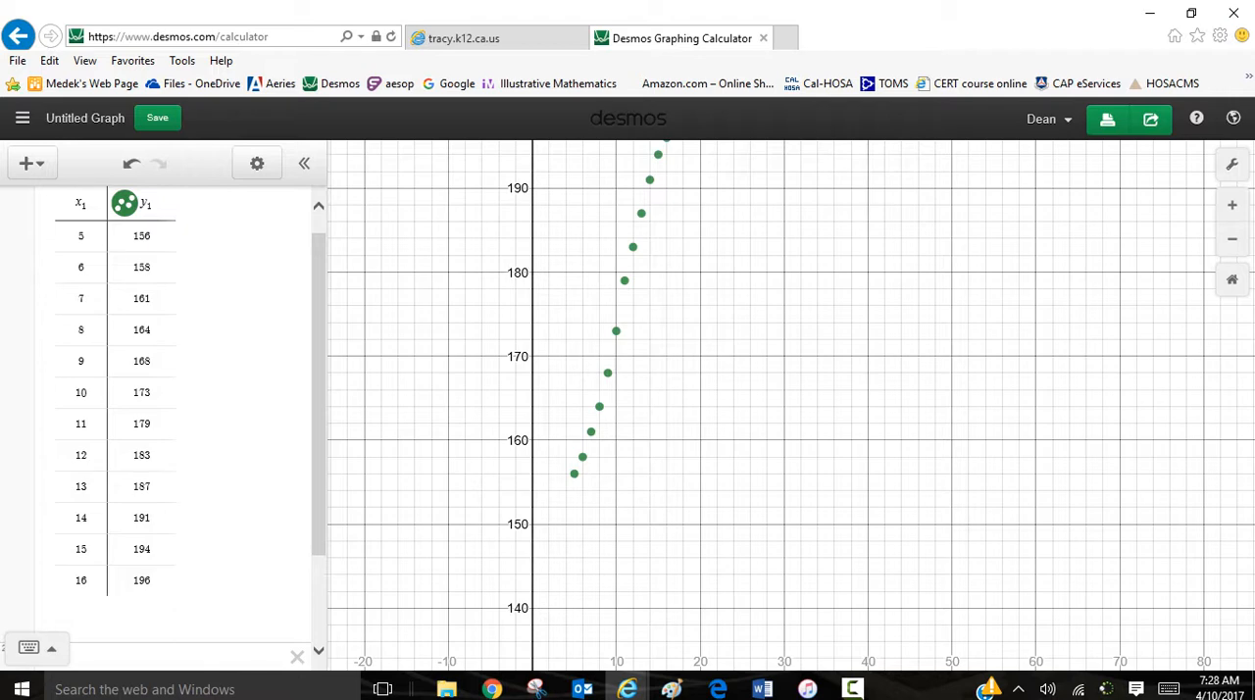
{"action": "left_click", "coordinate": [172, 658]}
{"action": "type", "text": "y "}
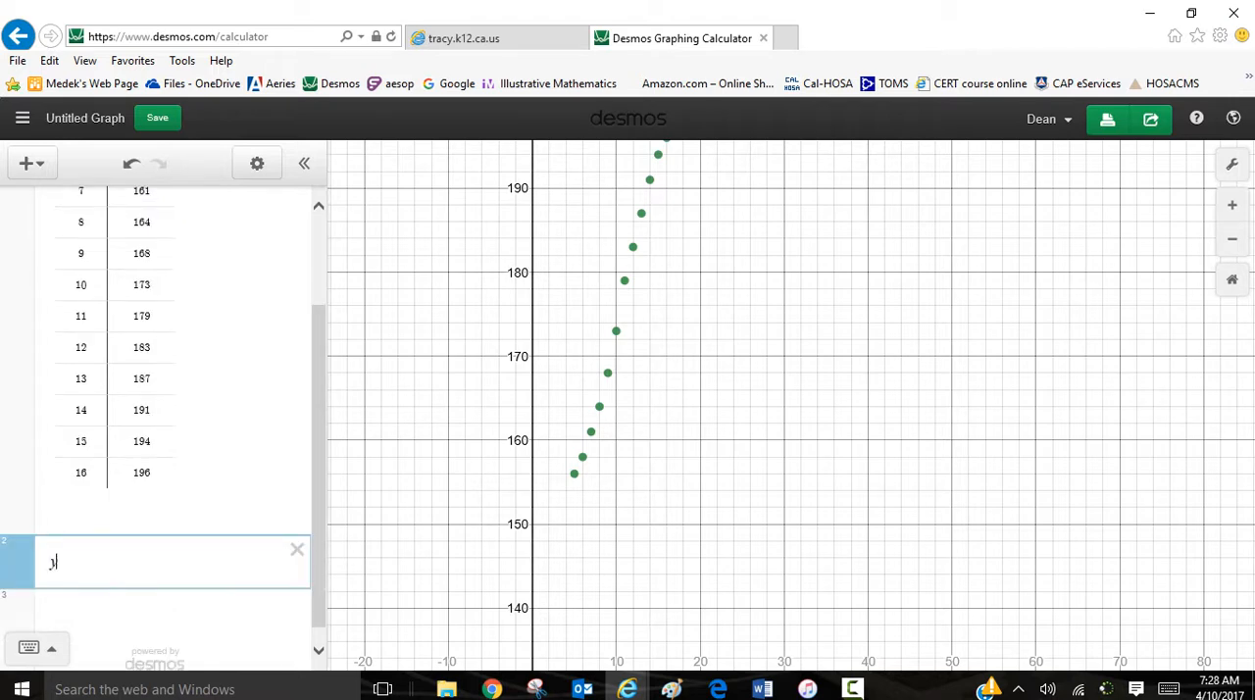
{"action": "type", "text": "="}
{"action": "type", "text": "nx "}
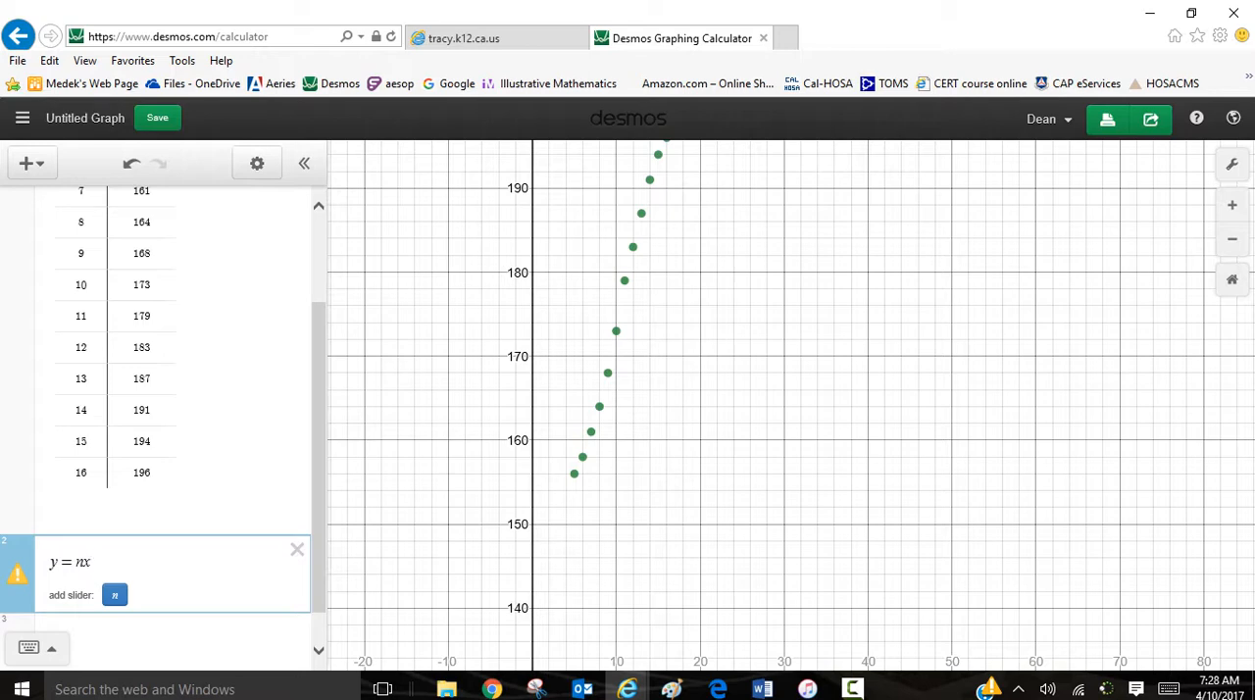
{"action": "type", "text": "+ 1"}
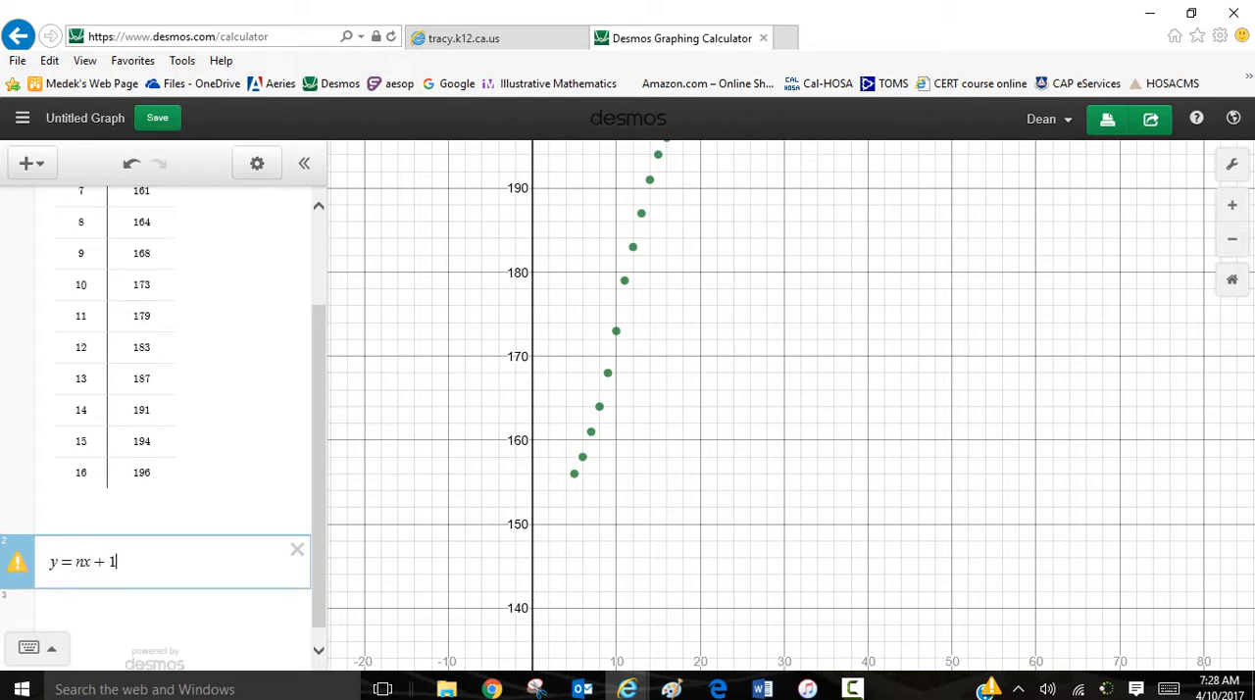
{"action": "type", "text": "45"}
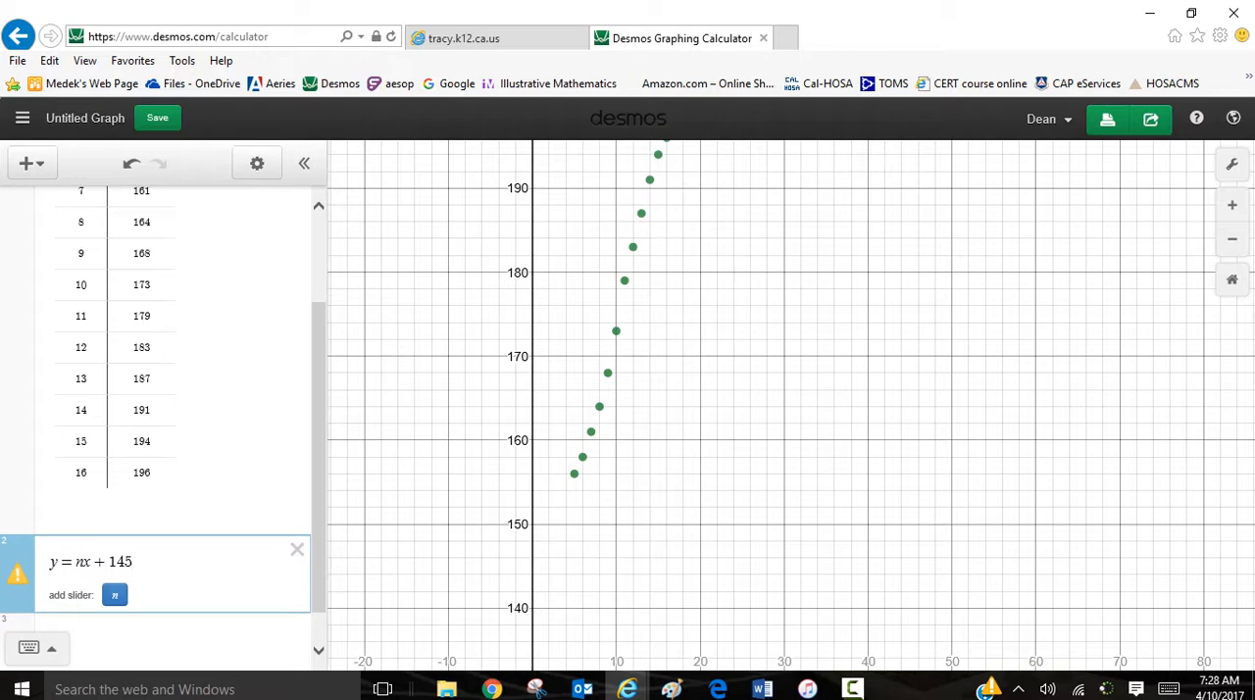
Step: Add a slider for n set to 3, and replace n with 3 in the equation y = nx + 145
{"action": "left_click", "coordinate": [114, 595]}
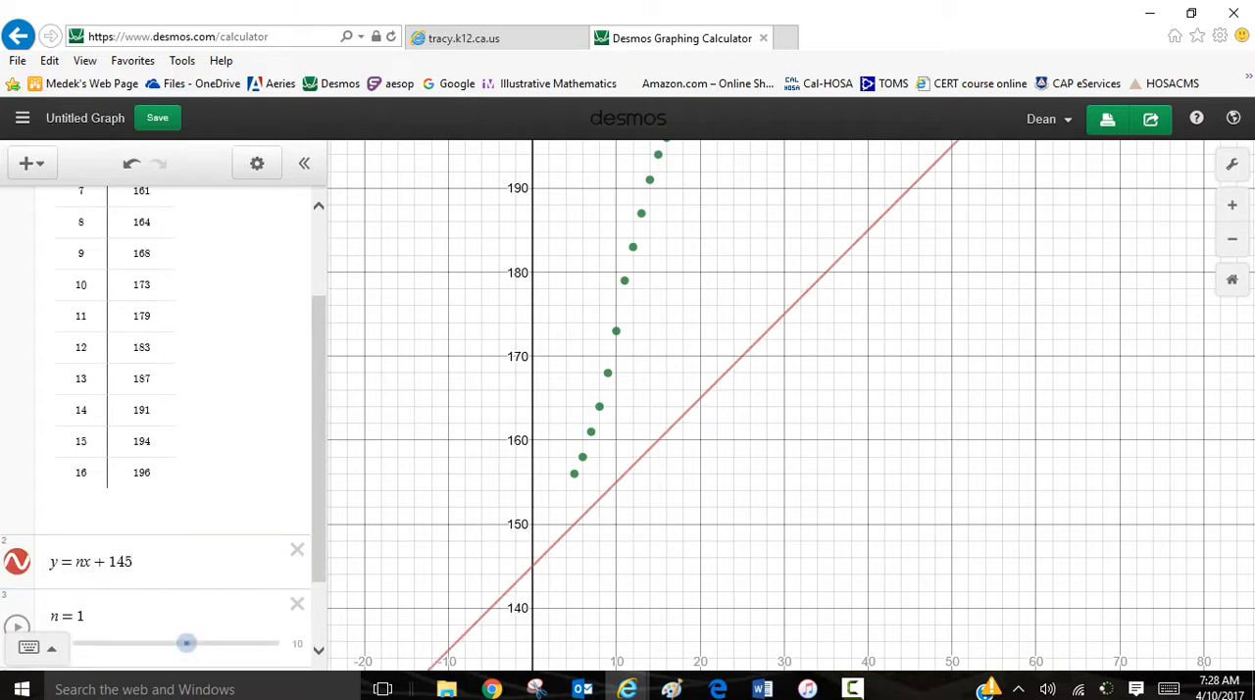
{"action": "left_click_drag", "start_coordinate": [186, 607], "coordinate": [206, 606]}
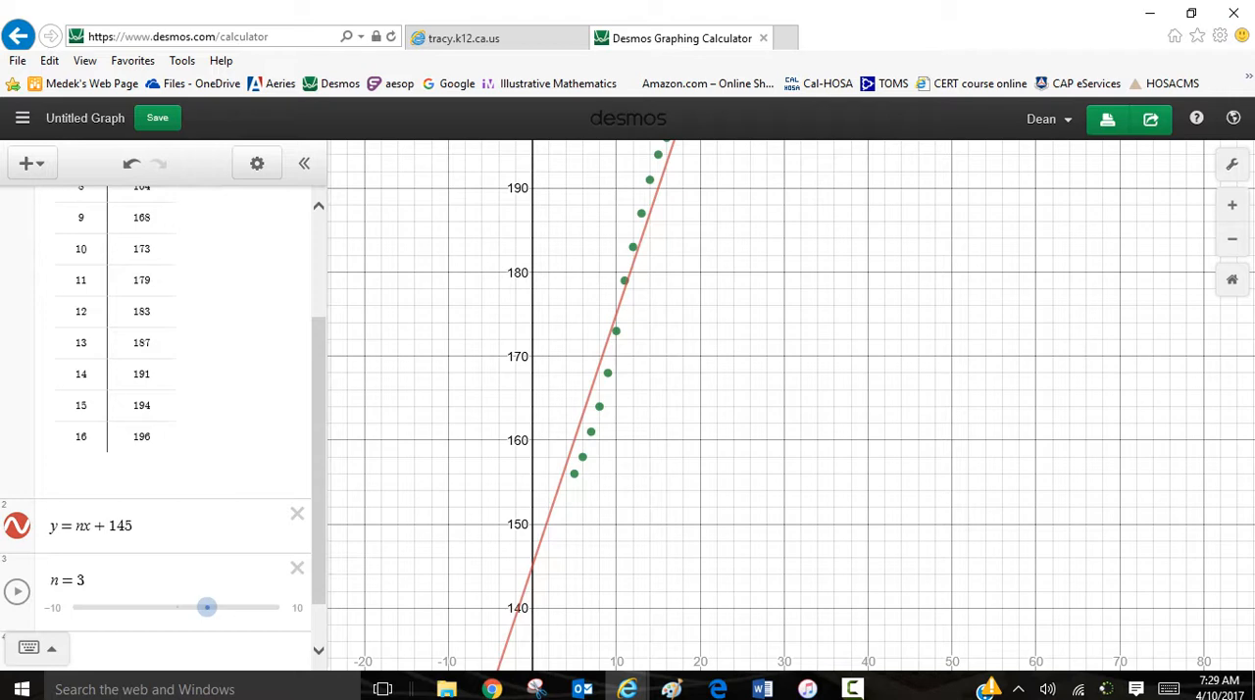
{"action": "left_click", "coordinate": [82, 525]}
{"action": "key", "text": "BackSpace"}
{"action": "type", "text": "3"}
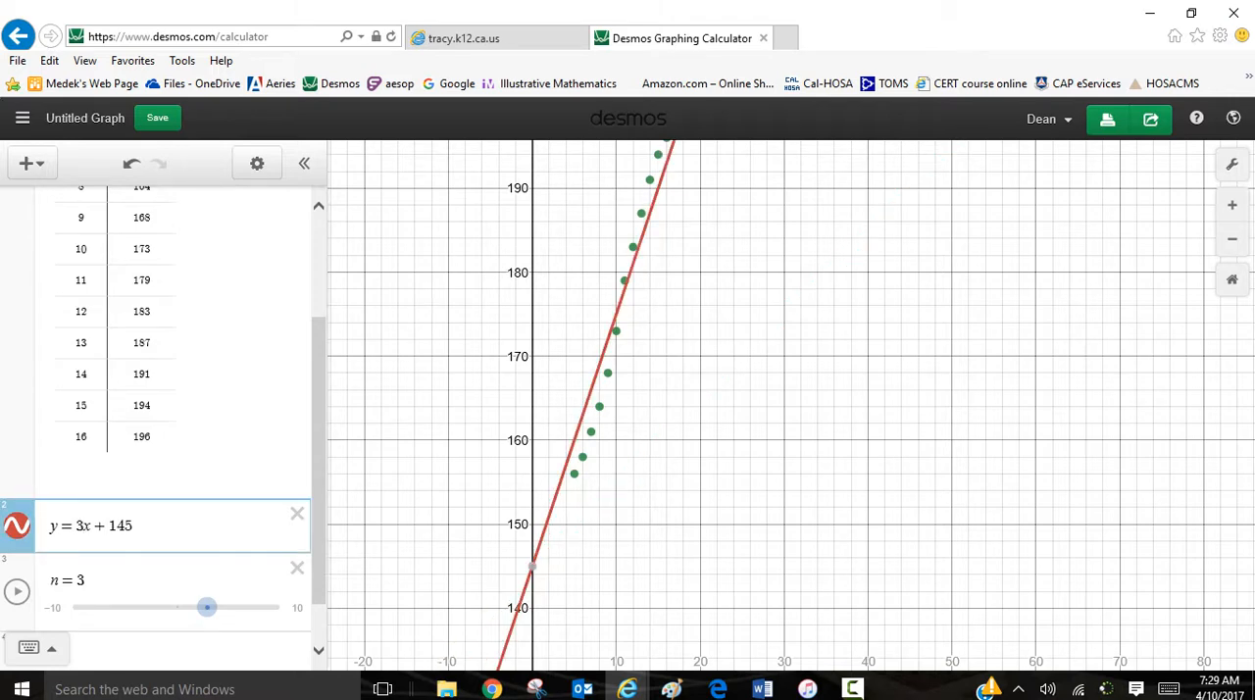
{"action": "scroll", "coordinate": [83, 526], "scroll_direction": "up", "scroll_amount": 1}
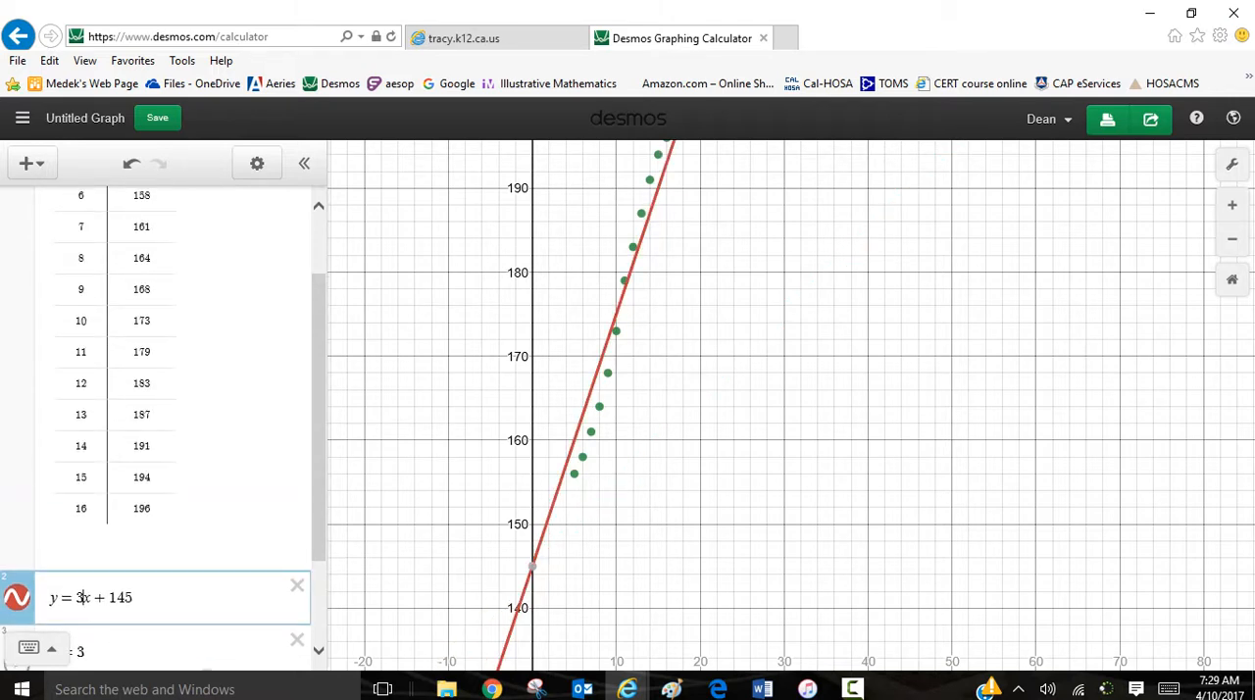
{"action": "scroll", "coordinate": [157, 421], "scroll_direction": "down", "scroll_amount": 2}
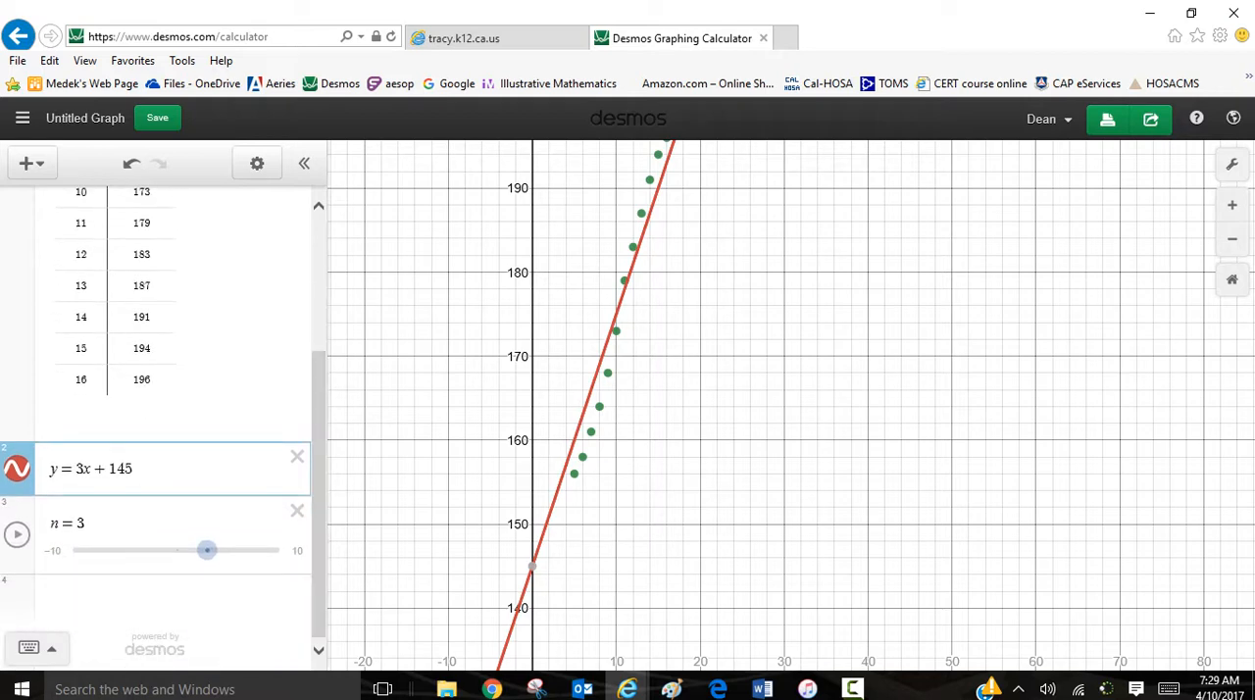
{"action": "left_click_drag", "start_coordinate": [725, 392], "coordinate": [713, 415]}
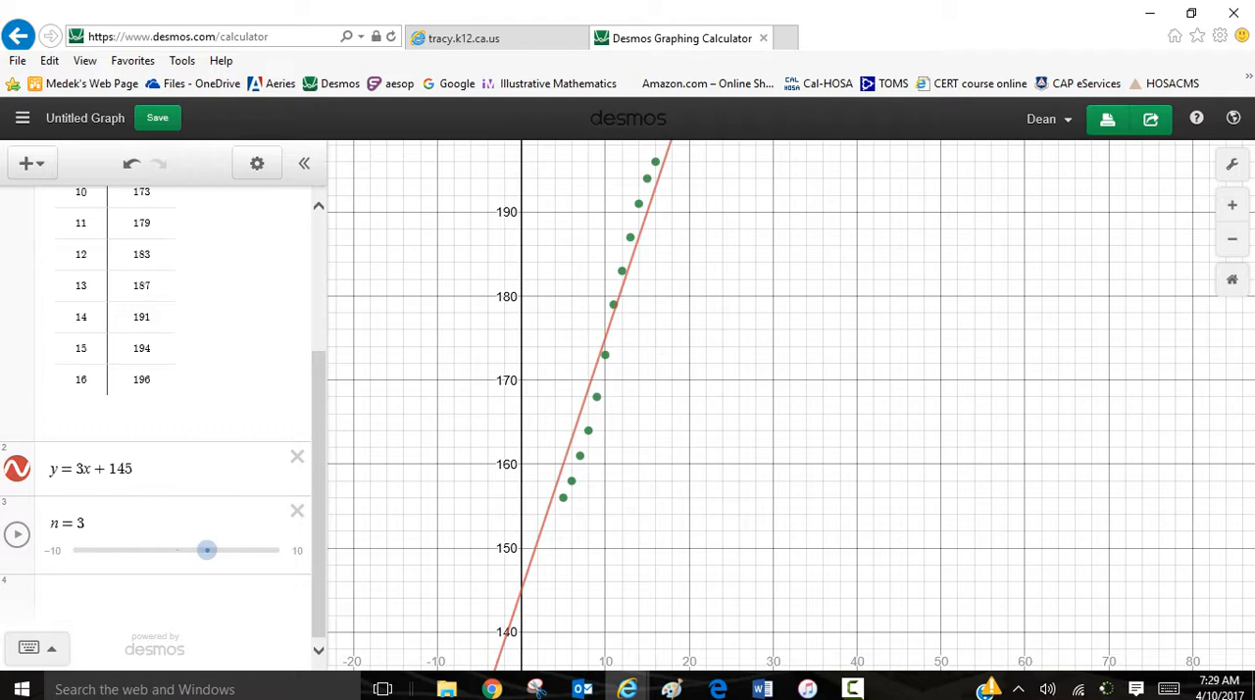
Step: Begin a regression in a new expression below the n slider by entering y ~
{"action": "left_click", "coordinate": [157, 600]}
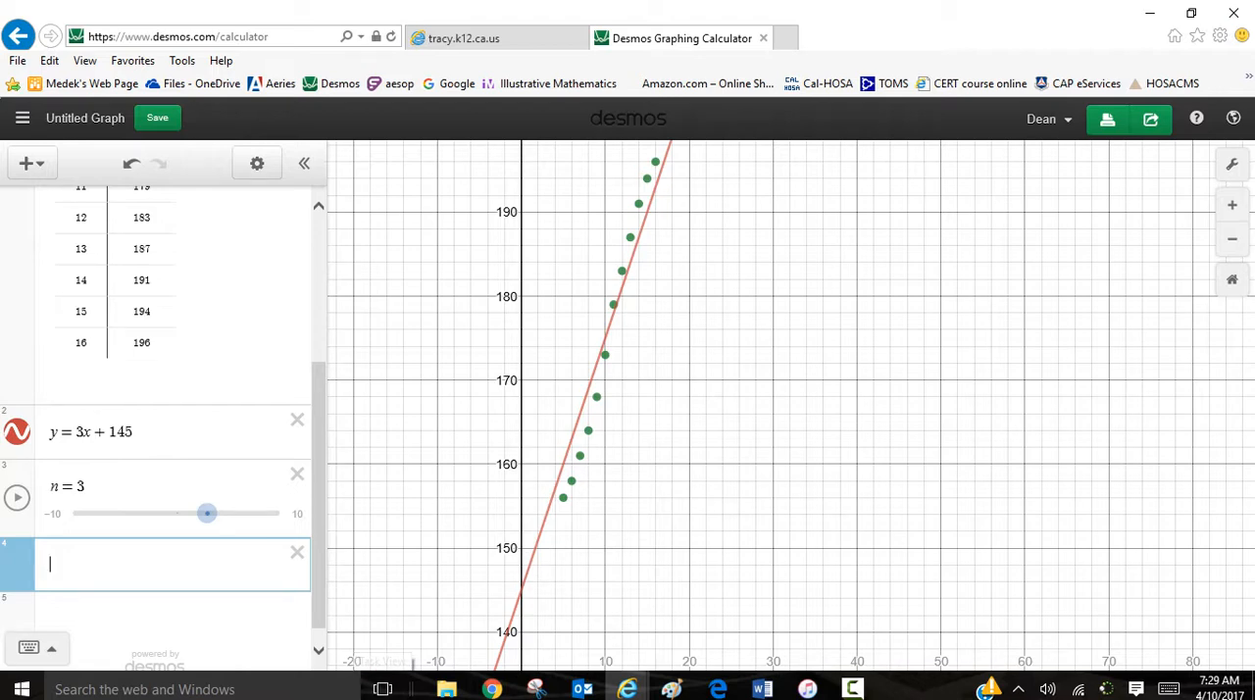
{"action": "type", "text": "y"}
{"action": "scroll", "coordinate": [157, 392], "scroll_direction": "up", "scroll_amount": 3}
{"action": "left_click_drag", "start_coordinate": [706, 382], "coordinate": [729, 427]}
{"action": "left_click_drag", "start_coordinate": [319, 363], "coordinate": [319, 469]}
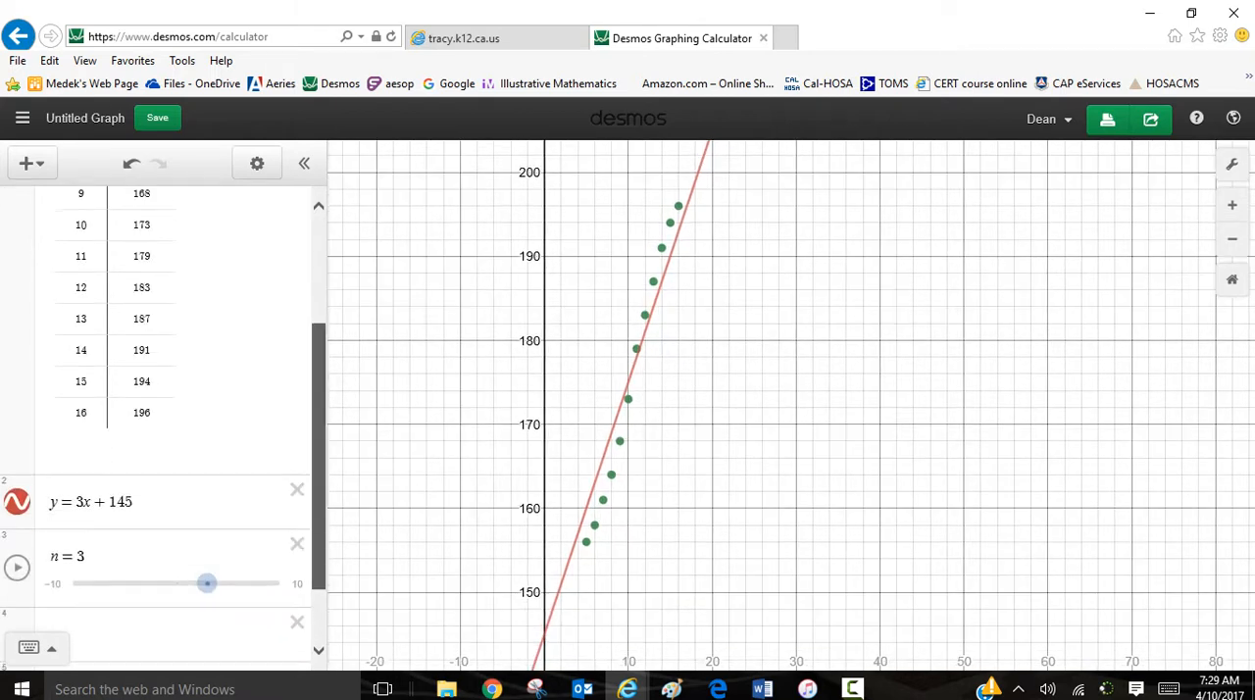
{"action": "left_click", "coordinate": [157, 632]}
{"action": "type", "text": "y"}
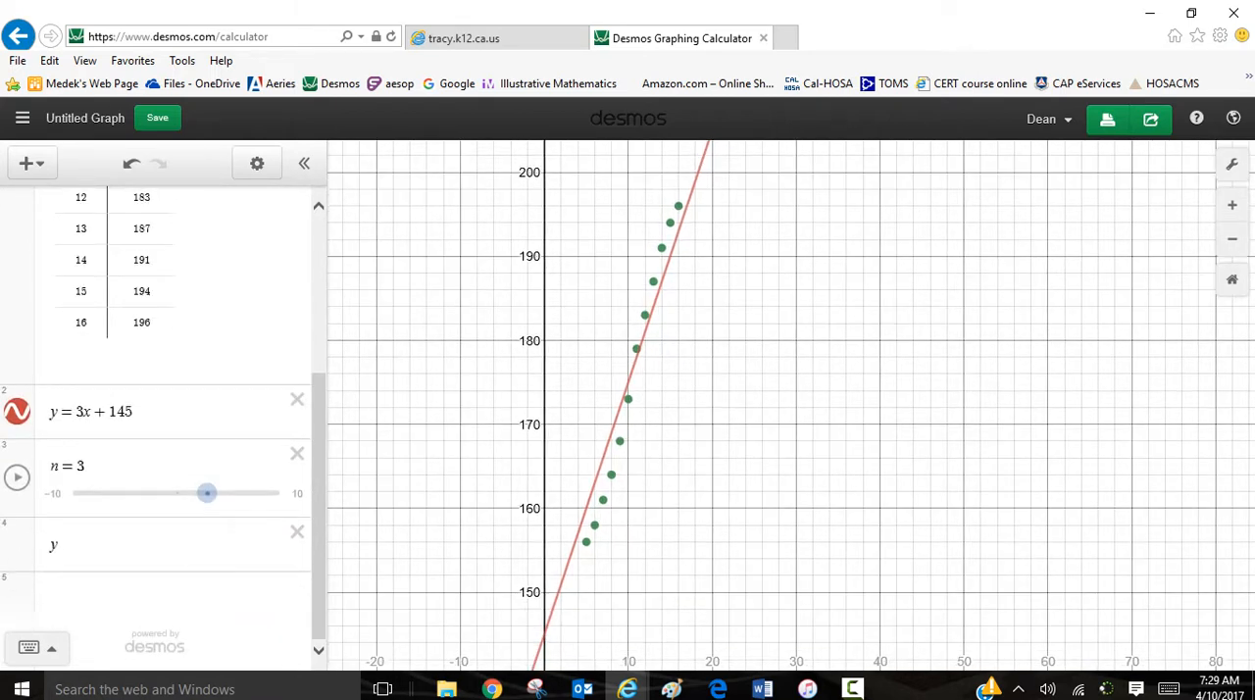
{"action": "type", "text": "="}
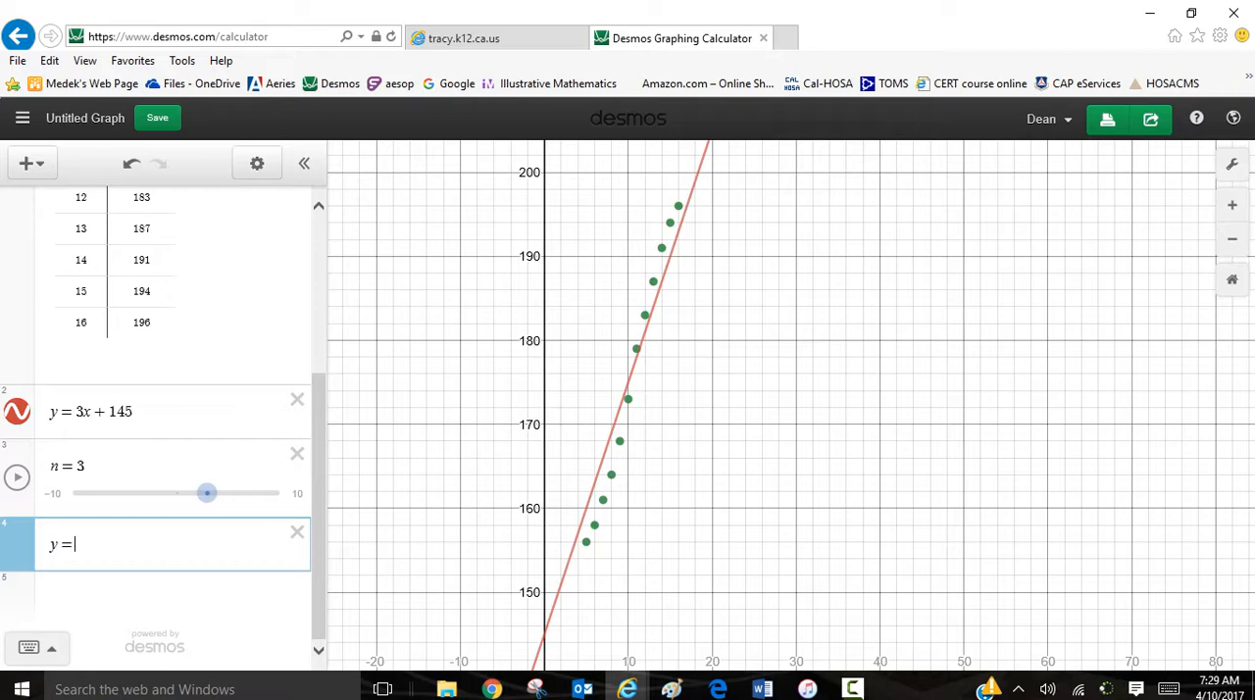
{"action": "key", "text": "BackSpace"}
{"action": "type", "text": "~"}
{"action": "scroll", "coordinate": [161, 412], "scroll_direction": "up", "scroll_amount": 5}
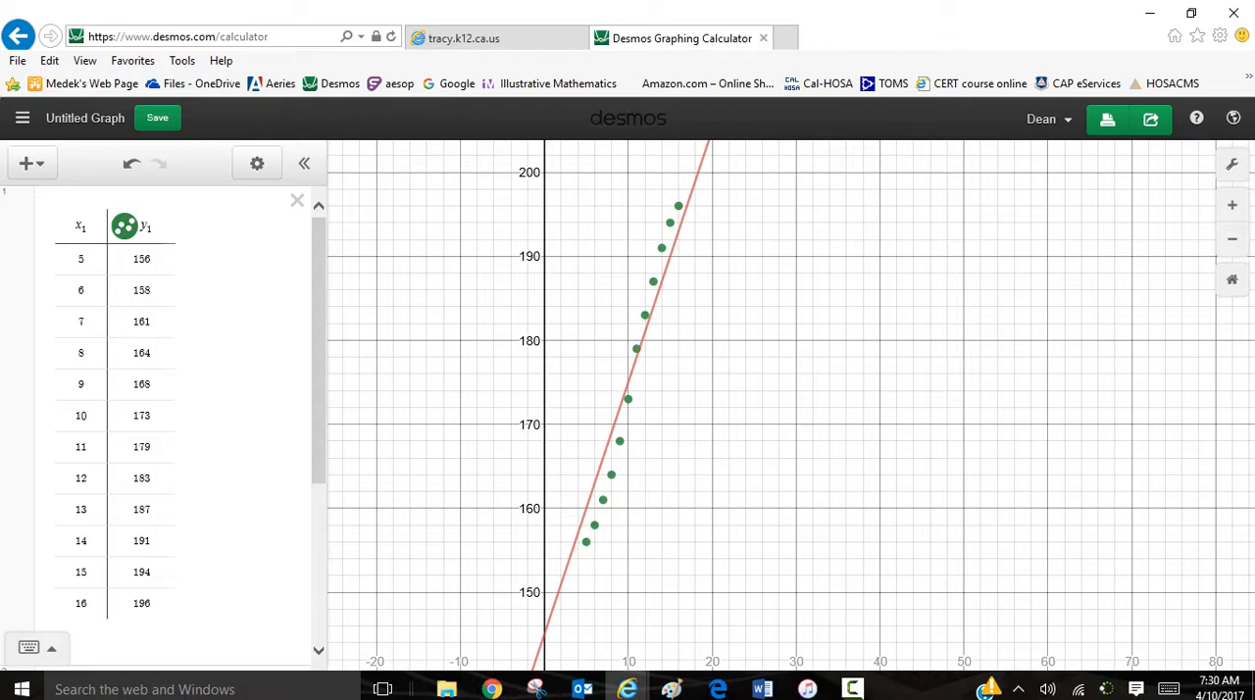
{"action": "scroll", "coordinate": [161, 411], "scroll_direction": "down", "scroll_amount": 4}
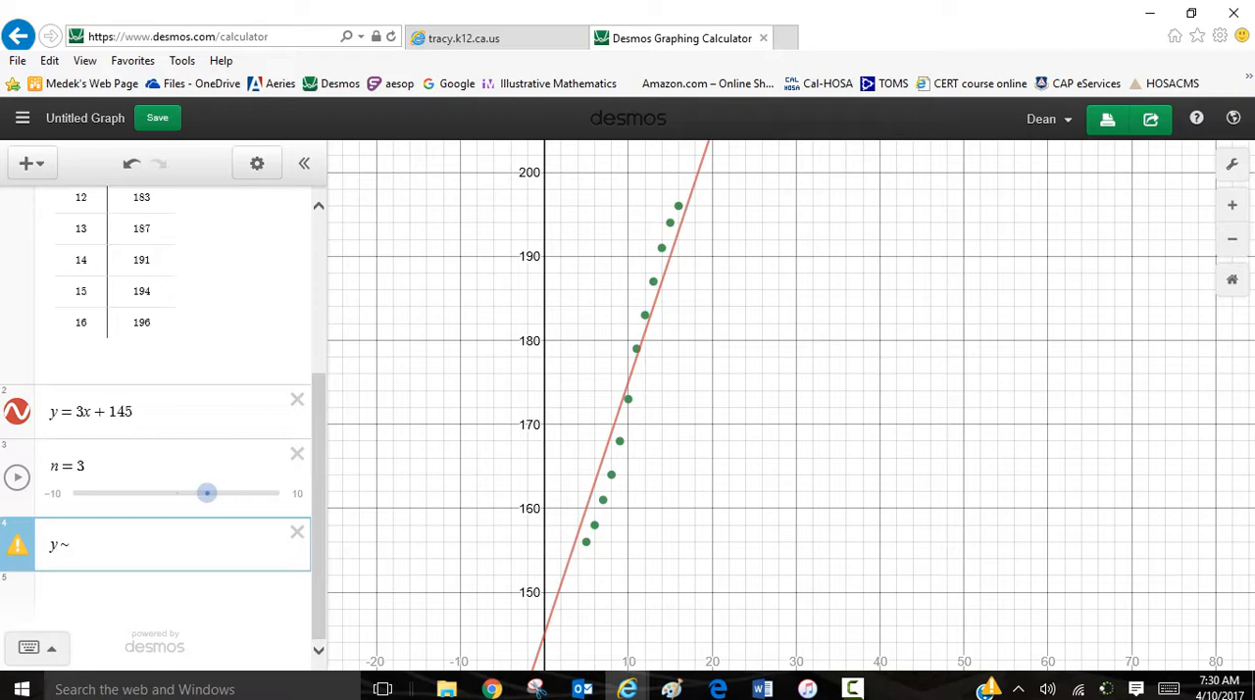
Step: Complete the linear regression as y₁ ~ mx₁ + b, with subscript 1 on both table variables
{"action": "type", "text": "1"}
{"action": "left_click", "coordinate": [76, 543]}
{"action": "type", "text": "mx "}
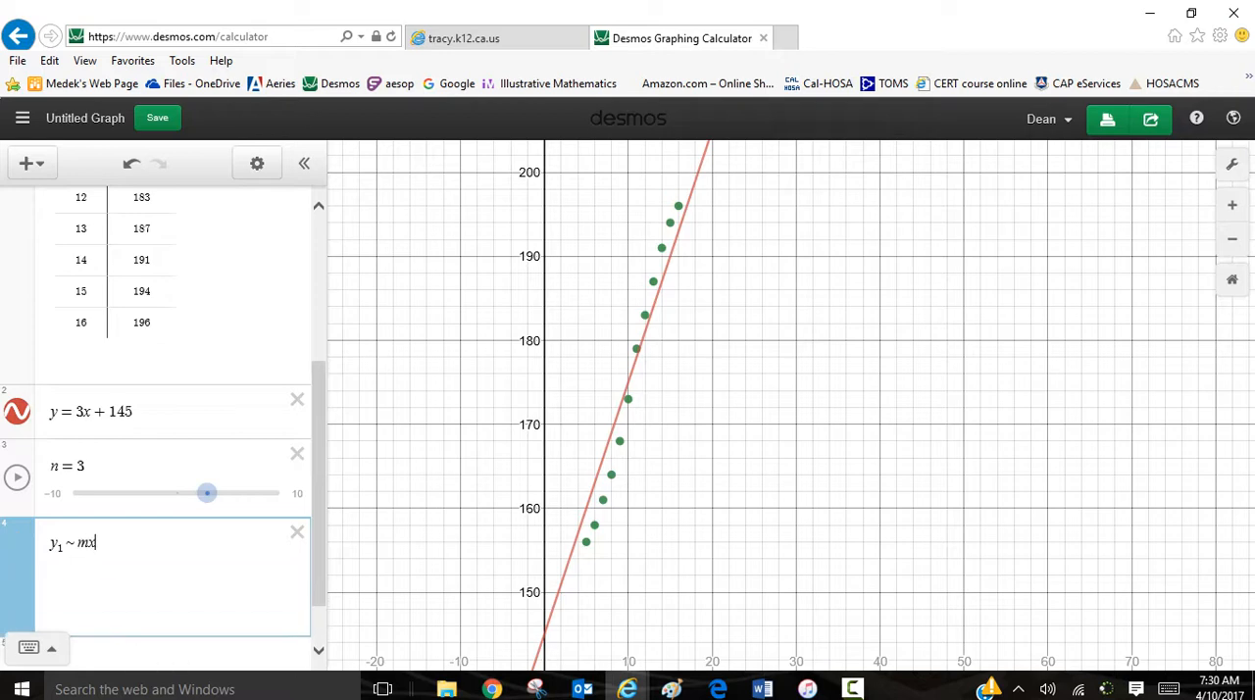
{"action": "type", "text": "+ b"}
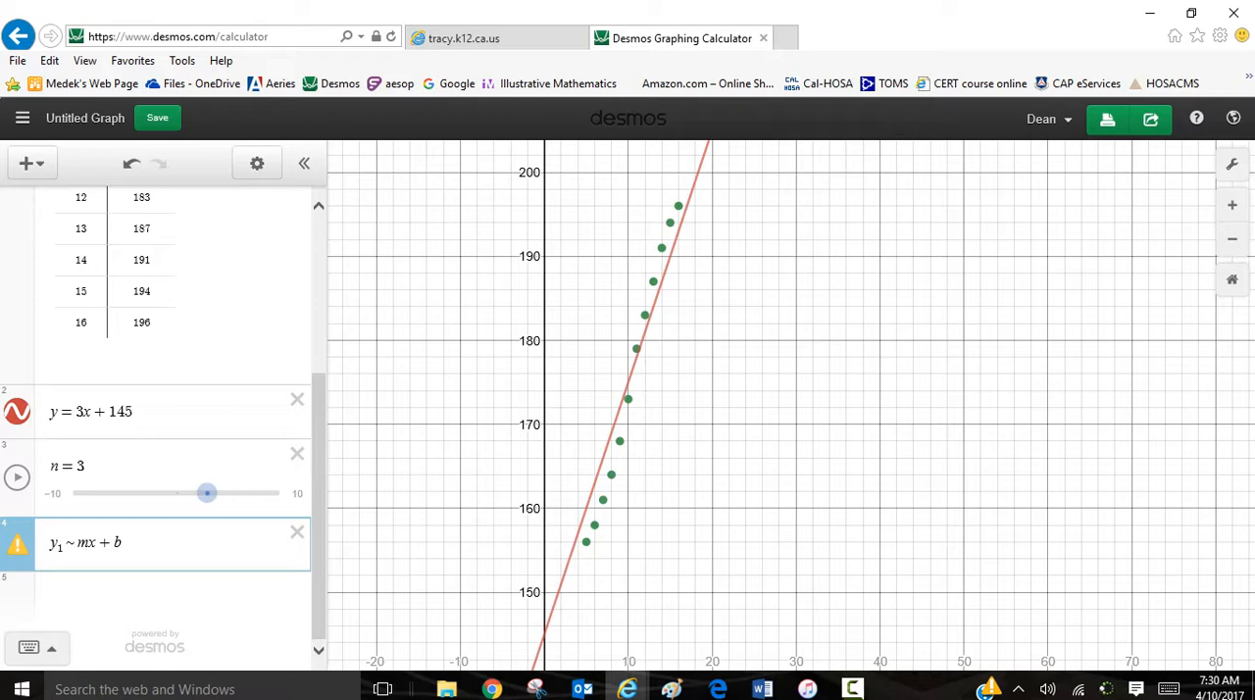
{"action": "left_click_drag", "start_coordinate": [97, 542], "coordinate": [89, 542]}
{"action": "type", "text": "x1"}
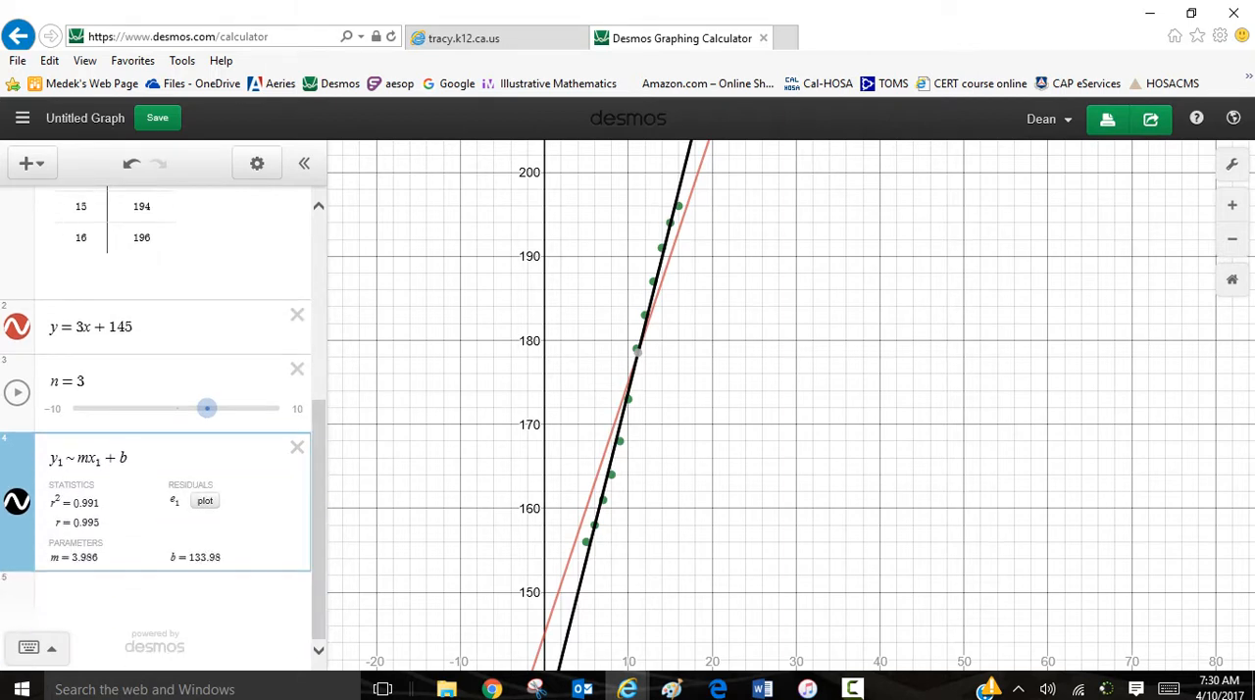
Step: Enter the best-fit line y = 3.986x + 133.98 as a new expression below the regression
{"action": "left_click_drag", "start_coordinate": [784, 422], "coordinate": [766, 326]}
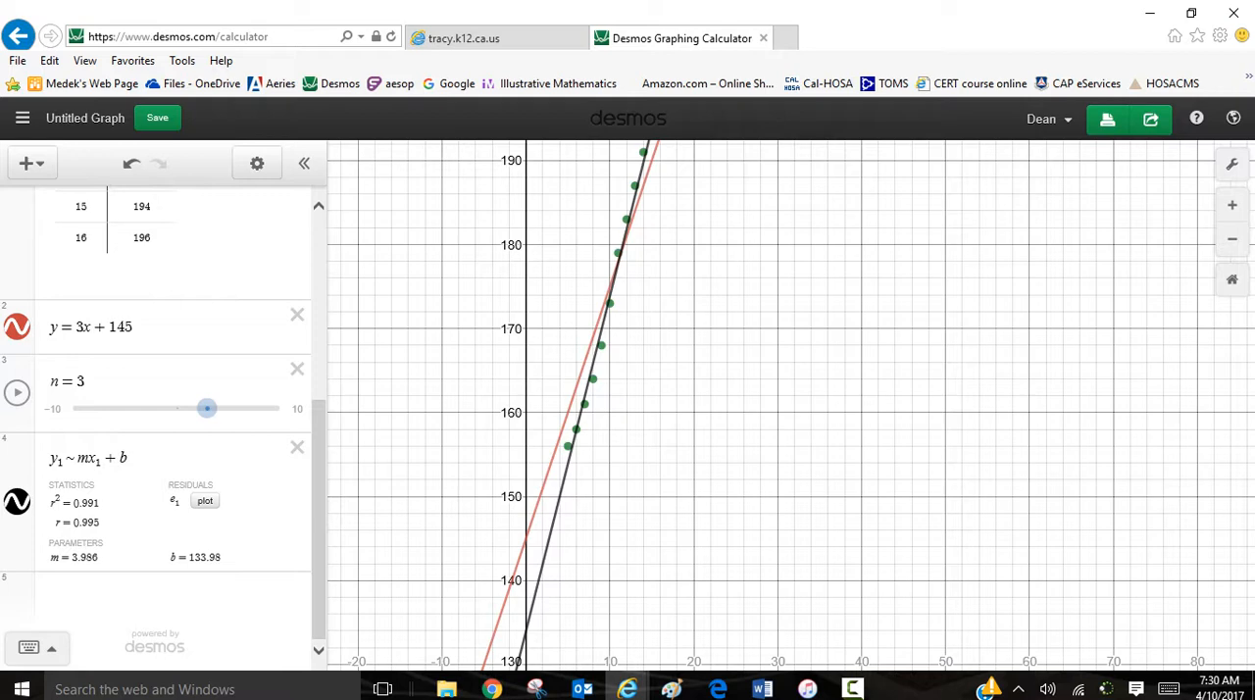
{"action": "left_click_drag", "start_coordinate": [175, 558], "coordinate": [222, 557]}
{"action": "left_click", "coordinate": [157, 598]}
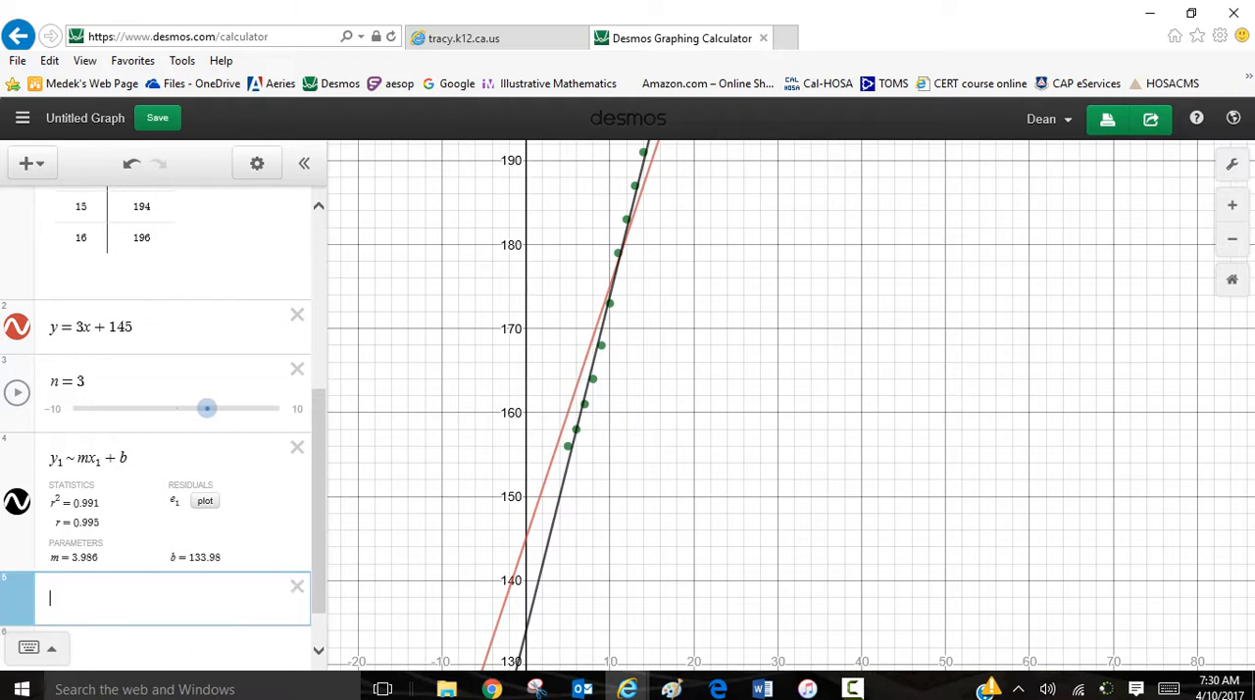
{"action": "type", "text": "y="}
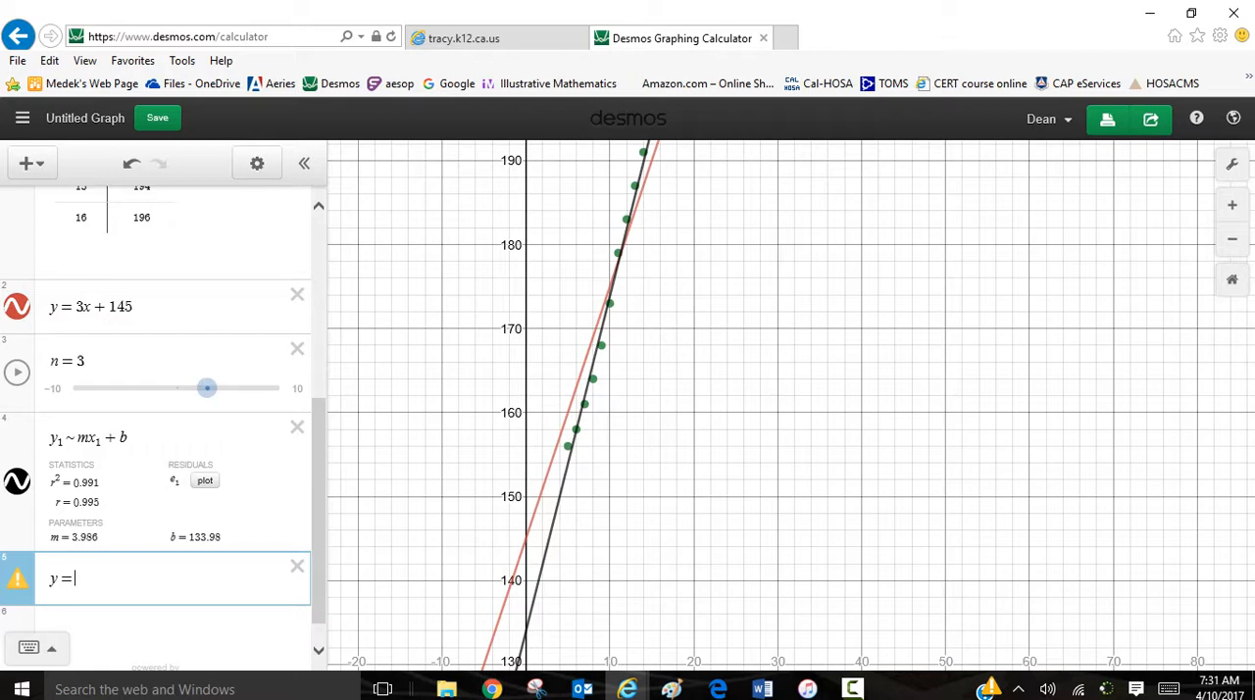
{"action": "type", "text": "3.986"}
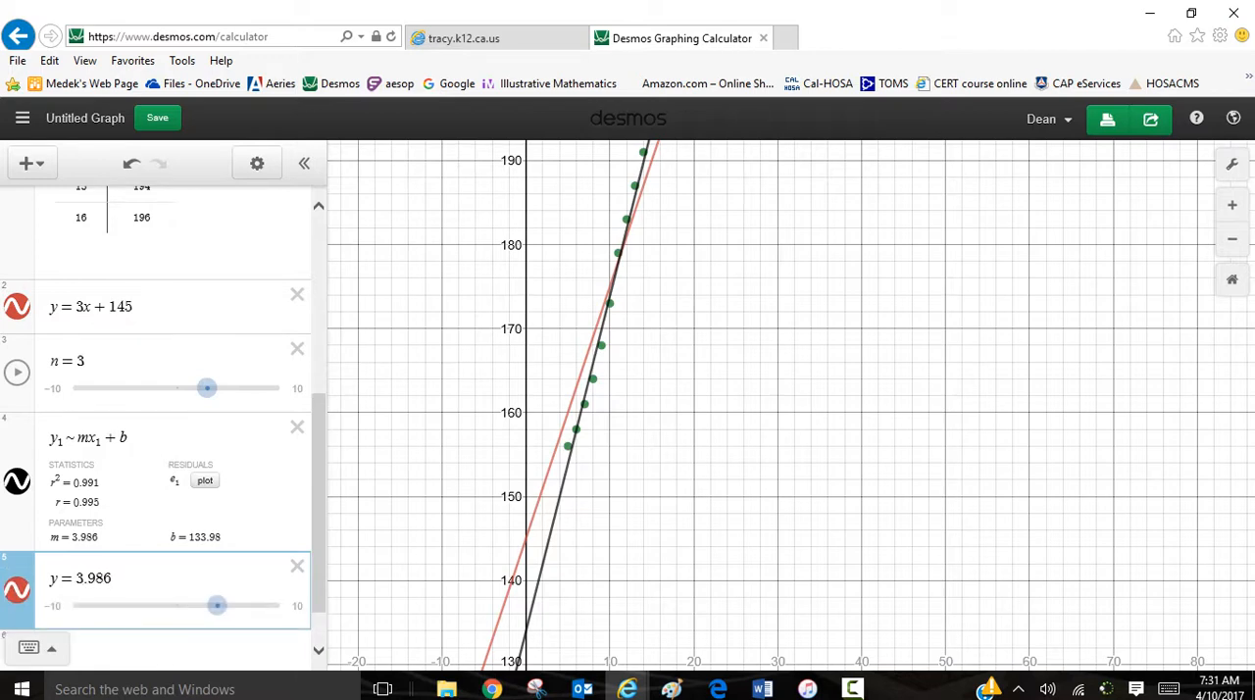
{"action": "type", "text": "x "}
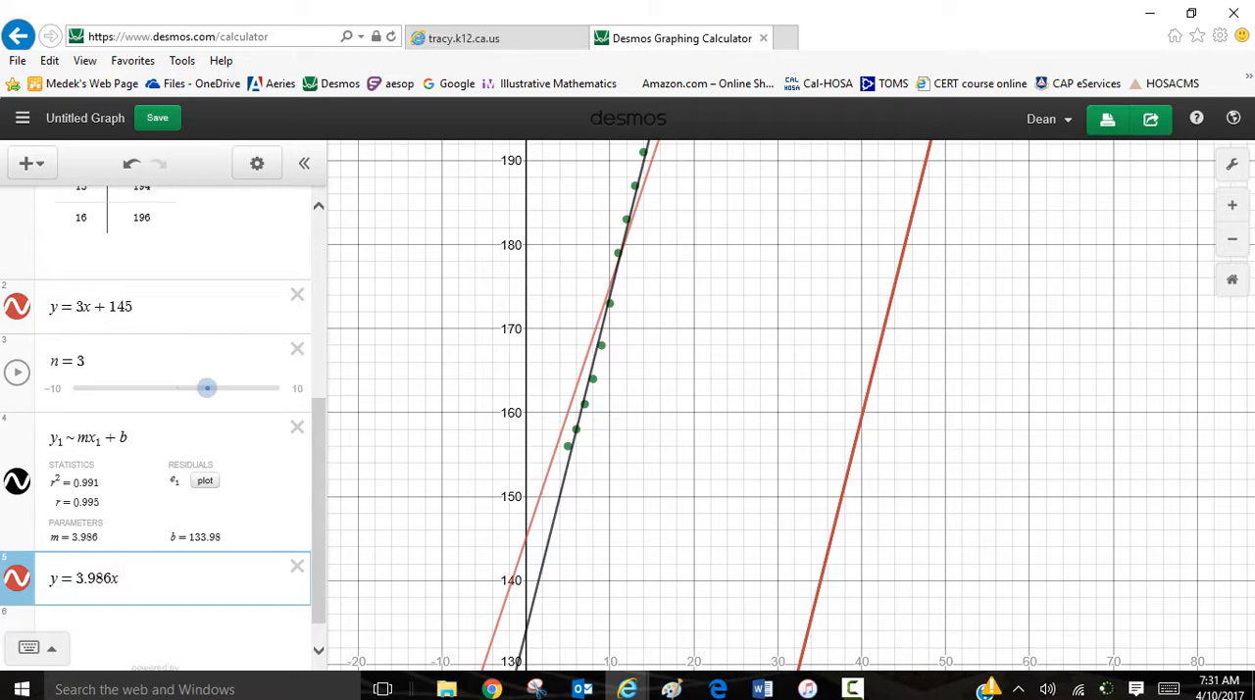
{"action": "type", "text": "+"}
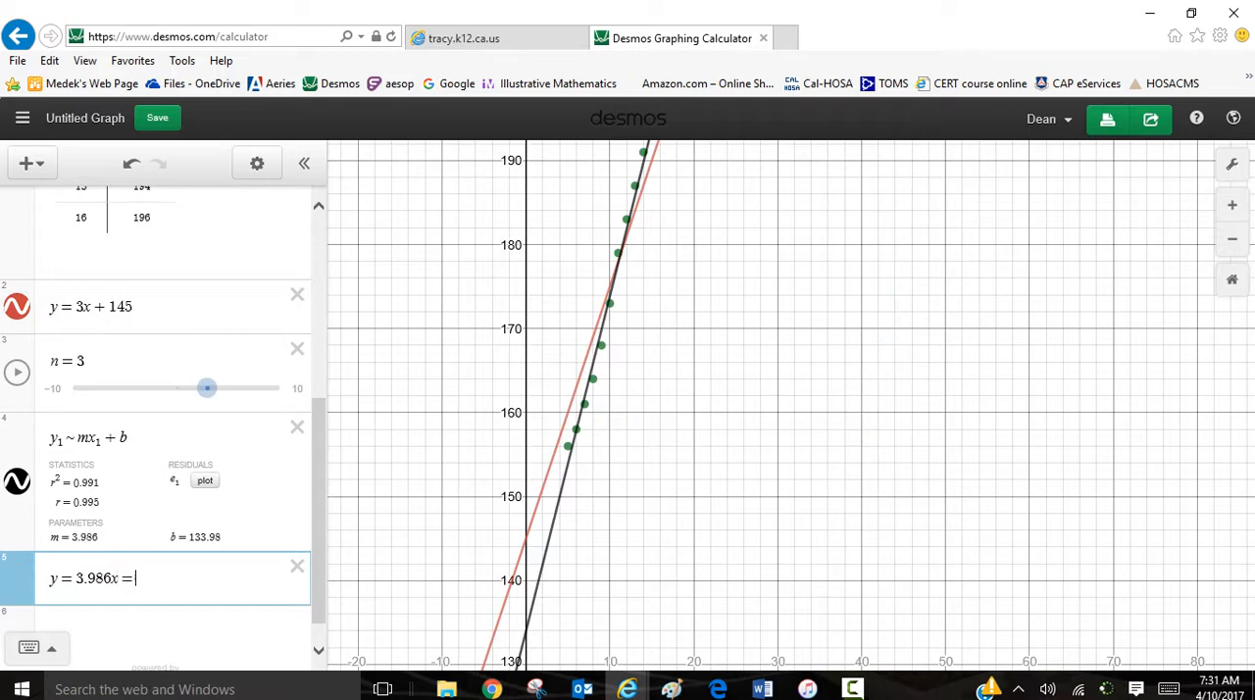
{"action": "key", "text": "BackSpace"}
{"action": "type", "text": "+ 133"}
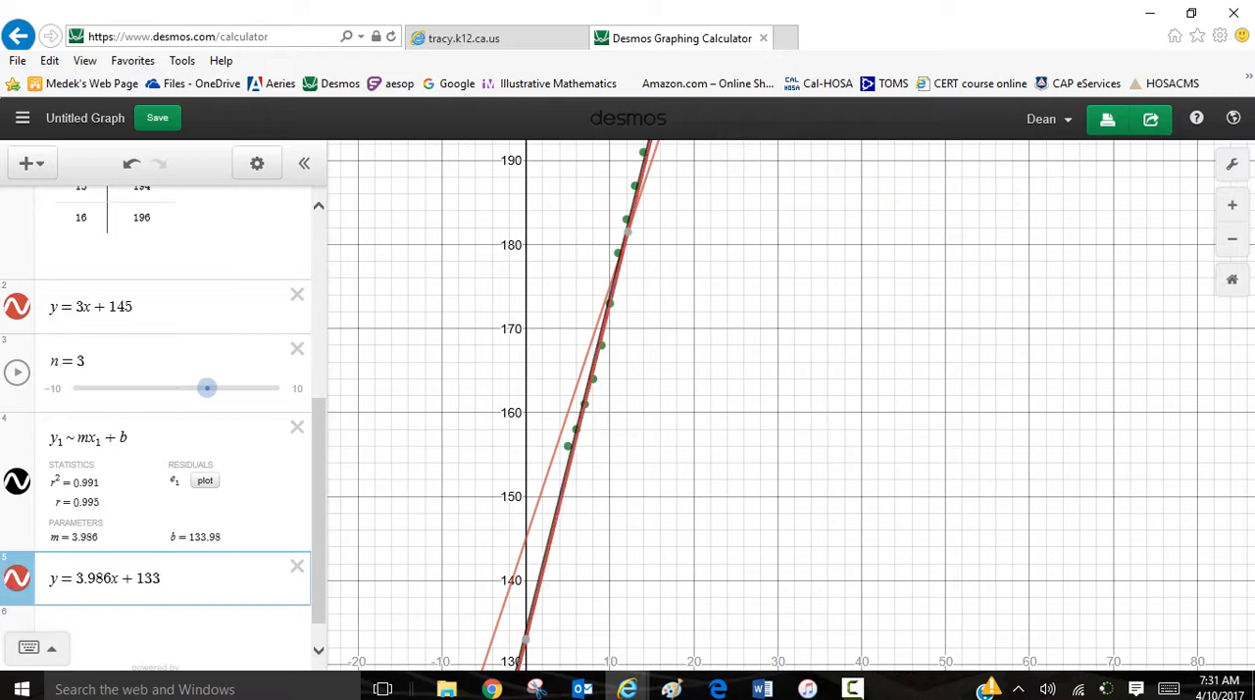
{"action": "type", "text": ".98"}
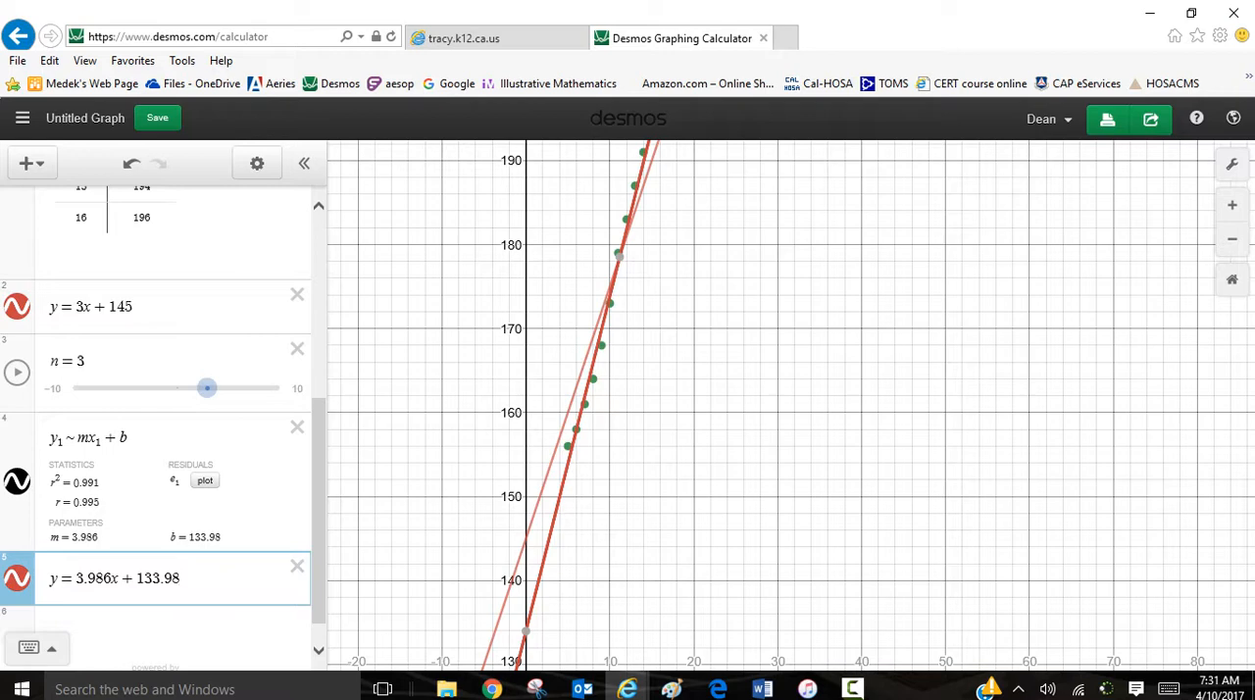
Step: Change the color of the line y = 3.986x + 133.98 to green and finish editing the expression list
{"action": "left_click", "coordinate": [257, 163]}
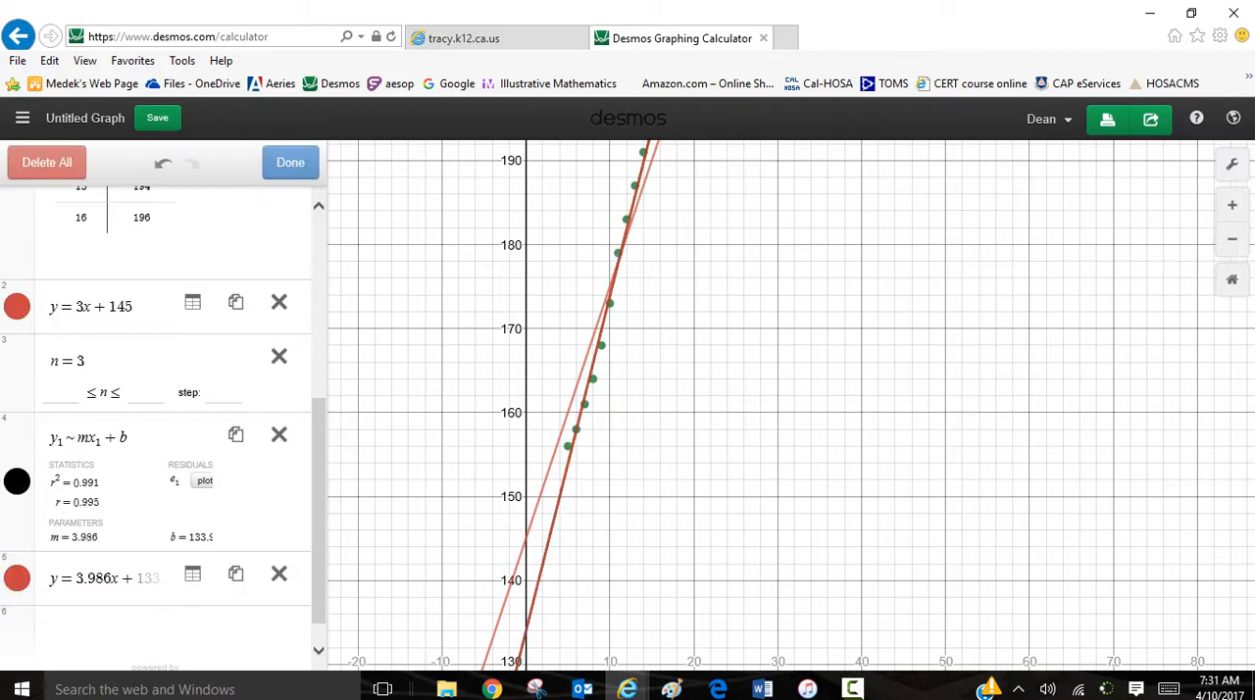
{"action": "left_click", "coordinate": [16, 577]}
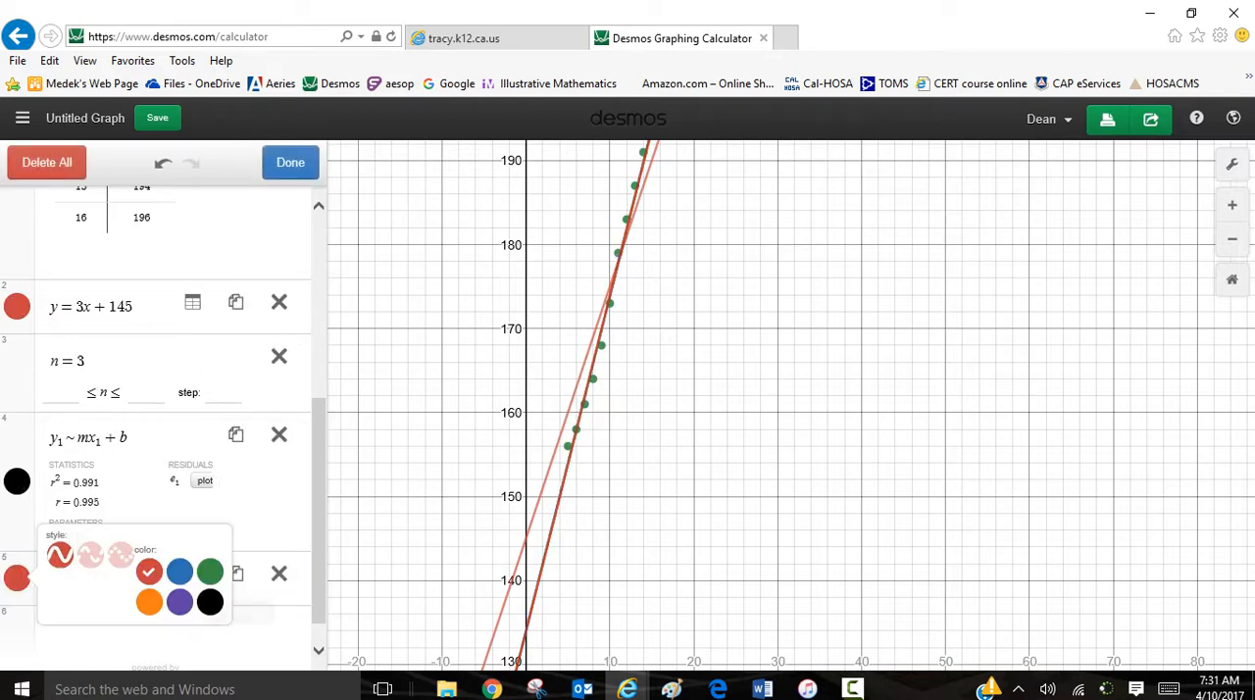
{"action": "left_click", "coordinate": [209, 572]}
{"action": "left_click", "coordinate": [172, 637]}
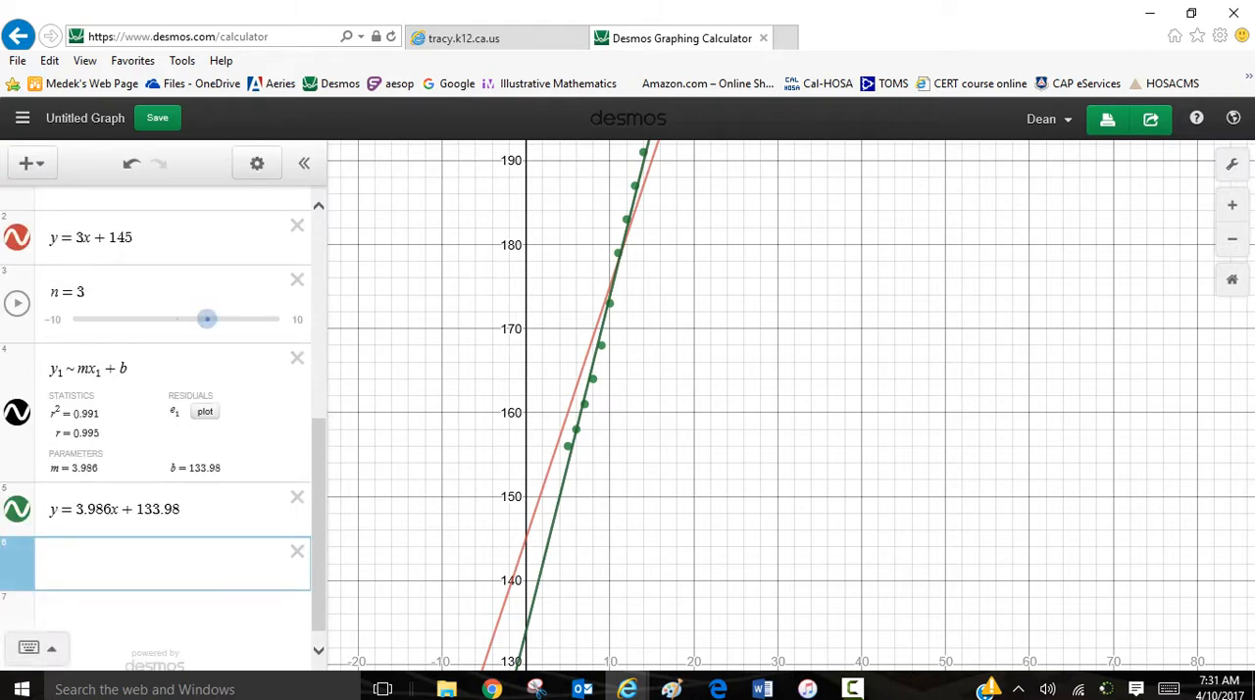
{"action": "left_click_drag", "start_coordinate": [776, 365], "coordinate": [802, 412]}
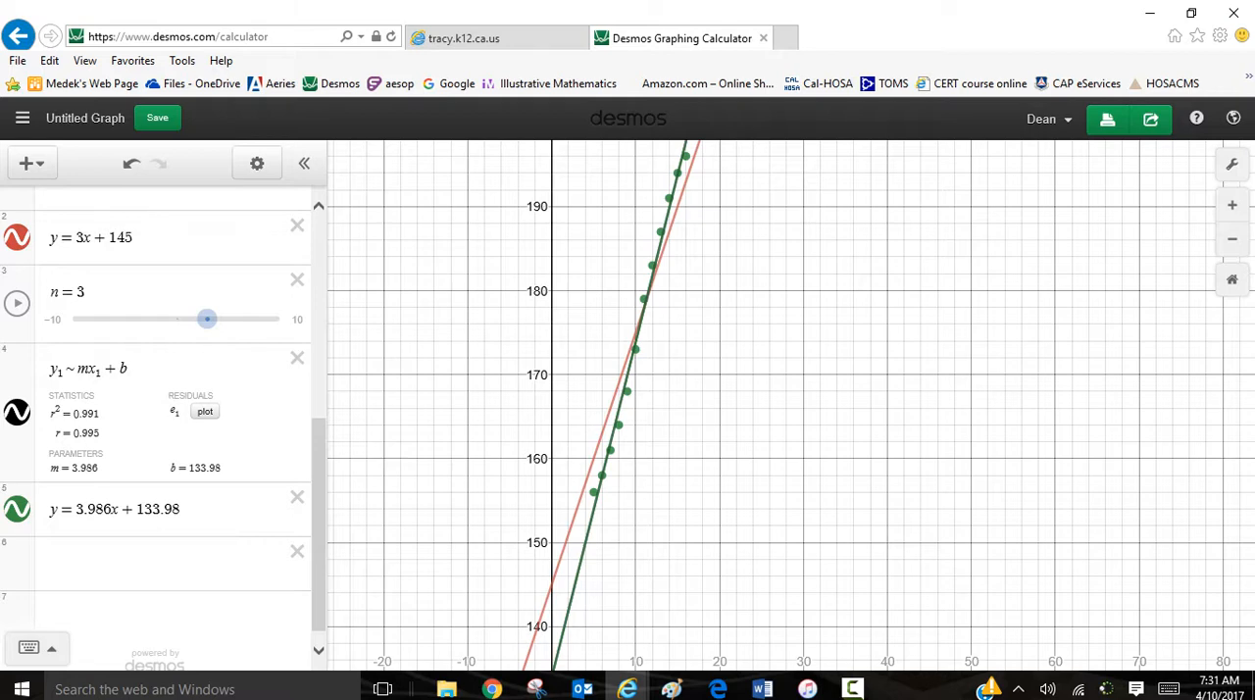
Step: Add a new table in the empty expression row below the line y = 3.986x + 133.98
{"action": "mouse_move", "coordinate": [319, 524]}
{"action": "left_mouse_down"}
{"action": "mouse_move", "coordinate": [319, 439]}
{"action": "mouse_move", "coordinate": [318, 533]}
{"action": "left_mouse_up"}
{"action": "left_click_drag", "start_coordinate": [184, 490], "coordinate": [47, 490]}
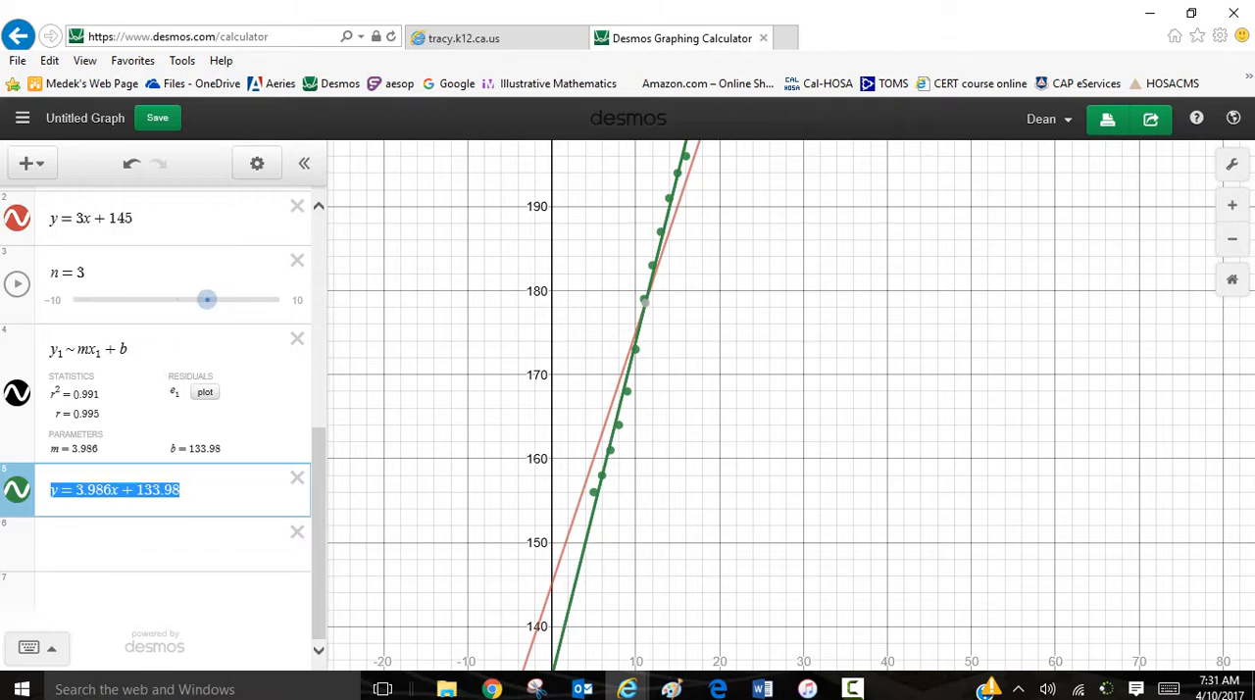
{"action": "left_click", "coordinate": [82, 543]}
{"action": "left_click", "coordinate": [27, 163]}
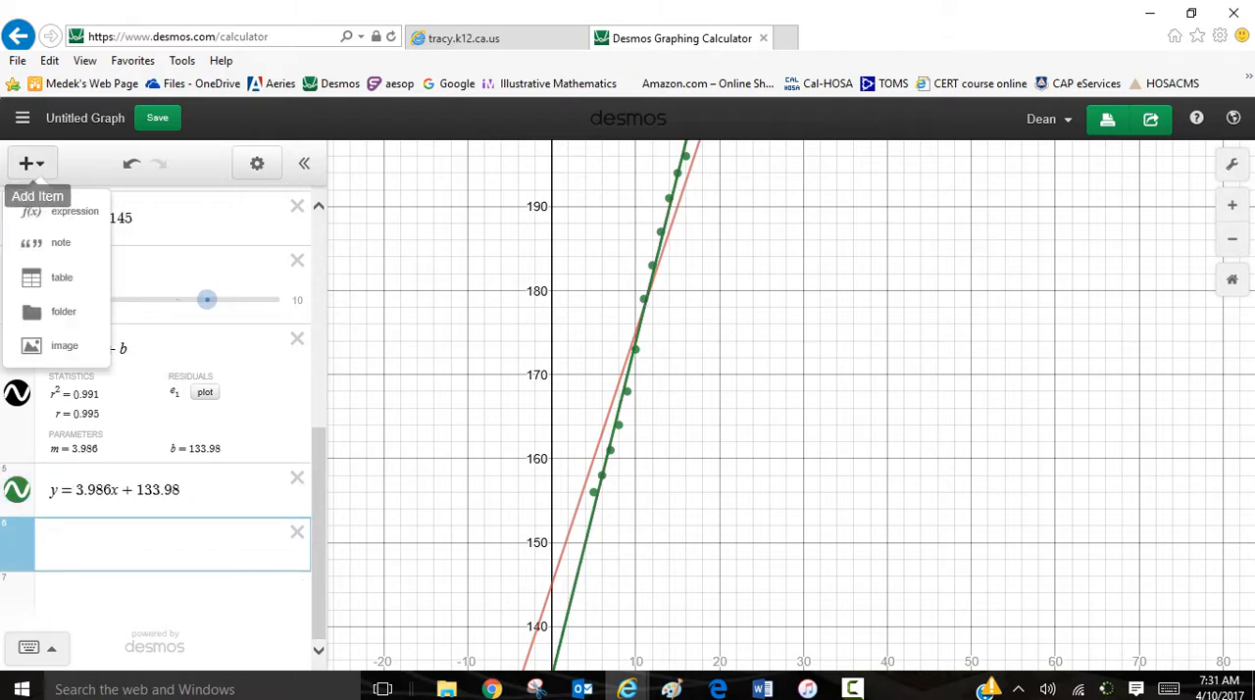
{"action": "left_click", "coordinate": [60, 277]}
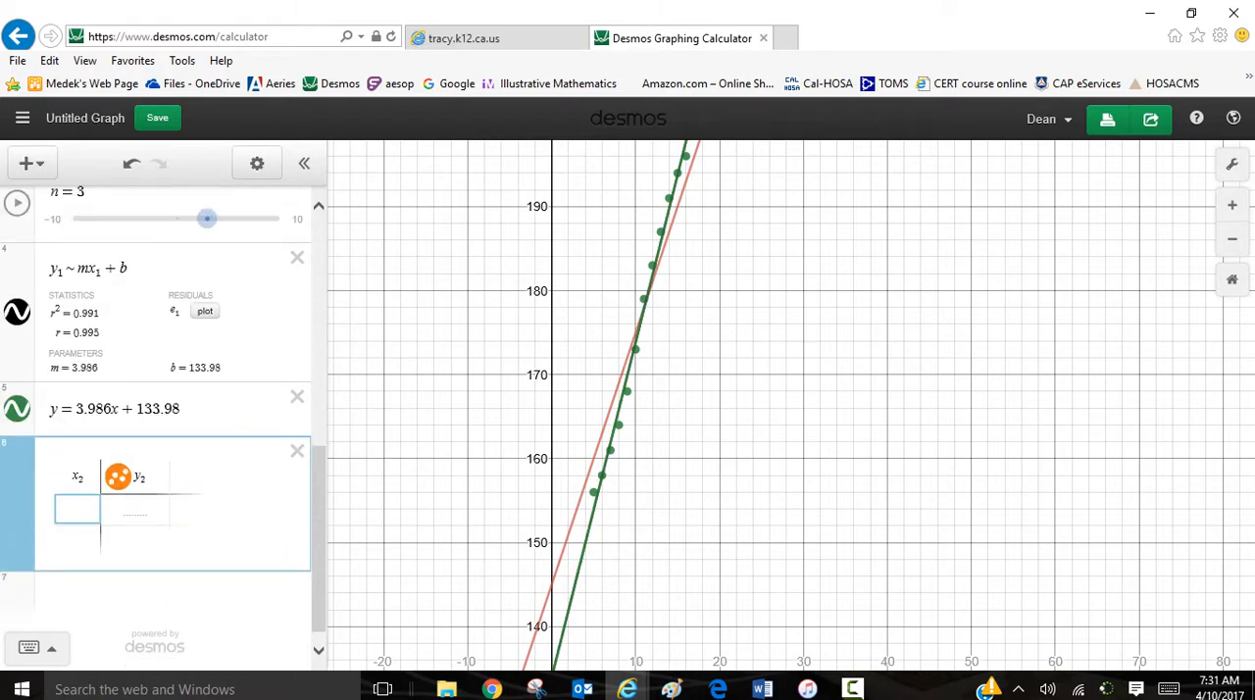
Step: Replace the new table's y₂ heading with 3.986x + 133.98, copied from the best-fit line's equation without the y =
{"action": "left_click_drag", "start_coordinate": [148, 478], "coordinate": [133, 478]}
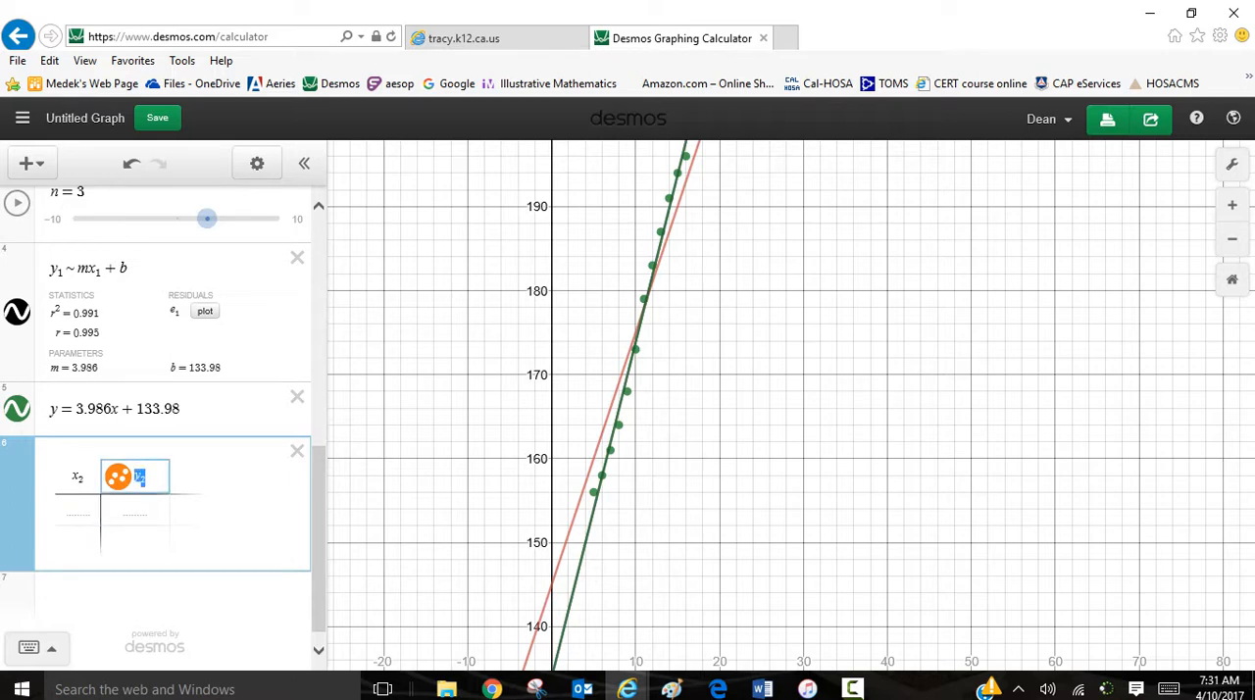
{"action": "key", "text": "BackSpace"}
{"action": "left_click_drag", "start_coordinate": [50, 408], "coordinate": [182, 408]}
{"action": "key", "text": "ctrl+c"}
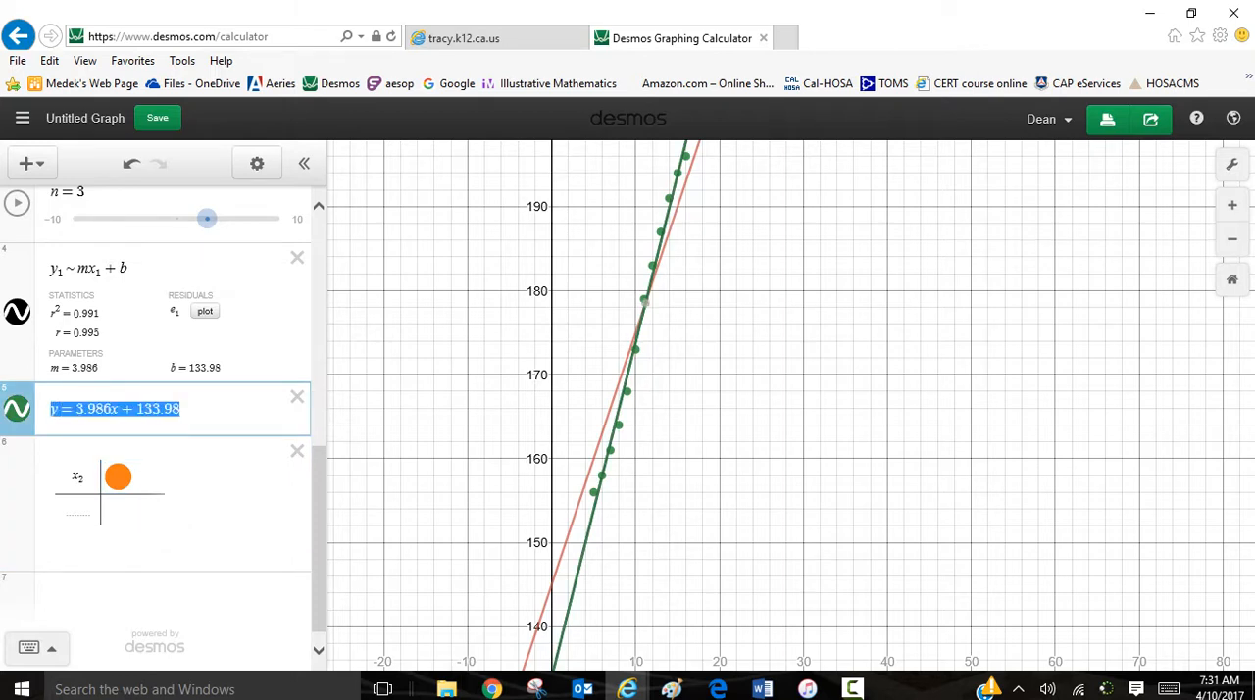
{"action": "left_click", "coordinate": [182, 408]}
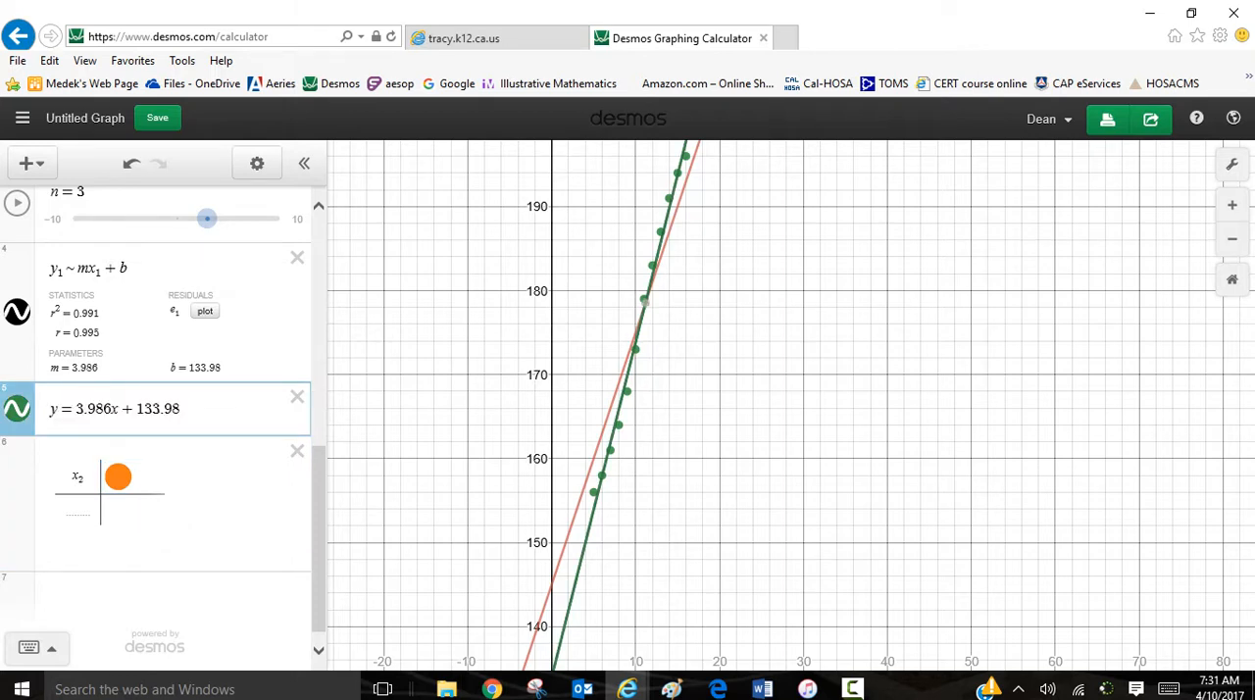
{"action": "left_click", "coordinate": [118, 477]}
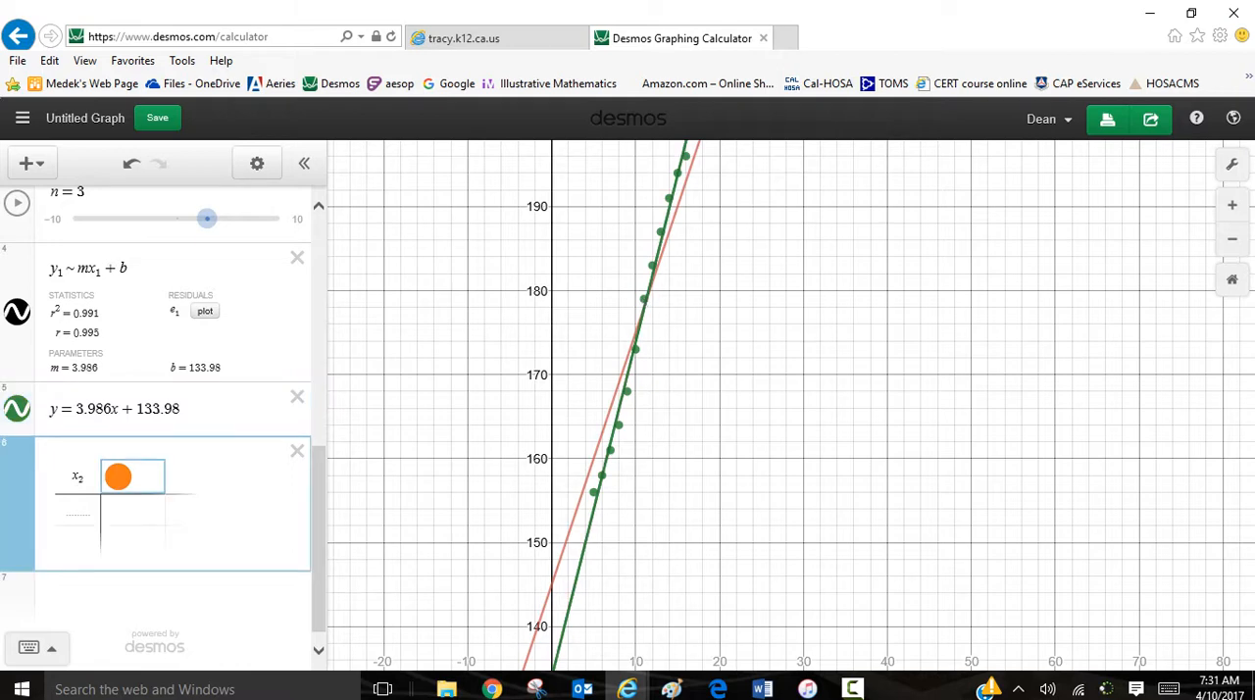
{"action": "key", "text": "ctrl+v"}
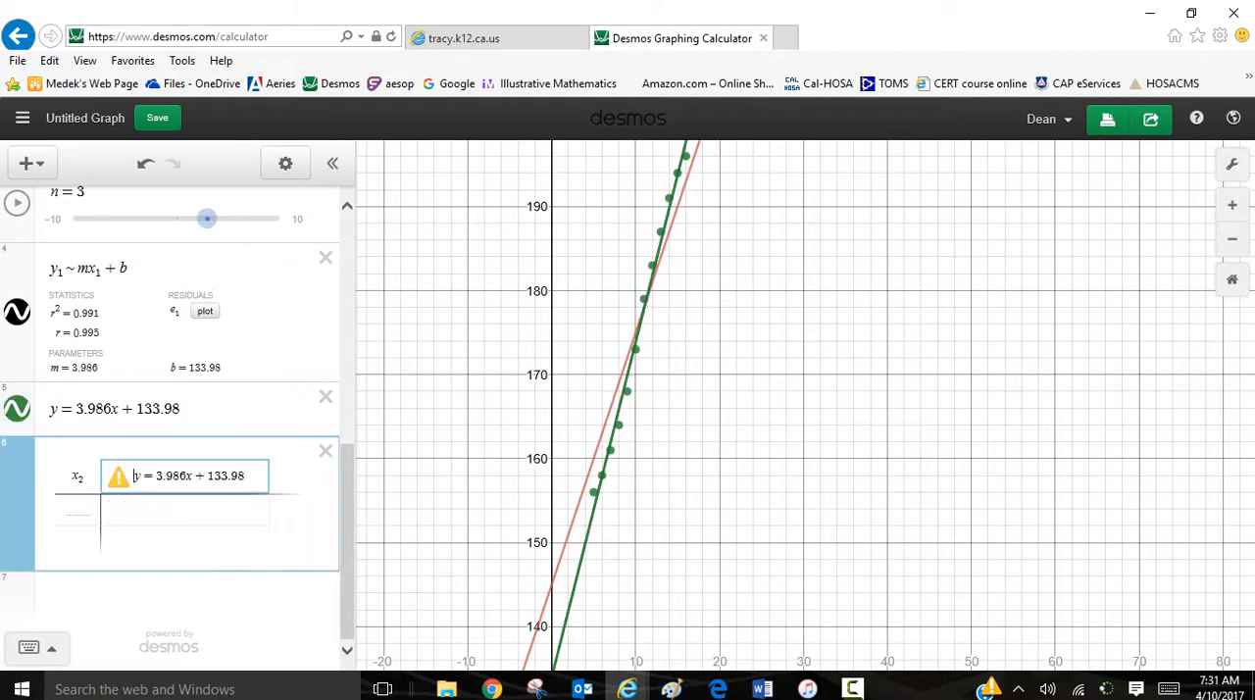
{"action": "key", "text": "BackSpace"}
{"action": "key", "text": "BackSpace"}
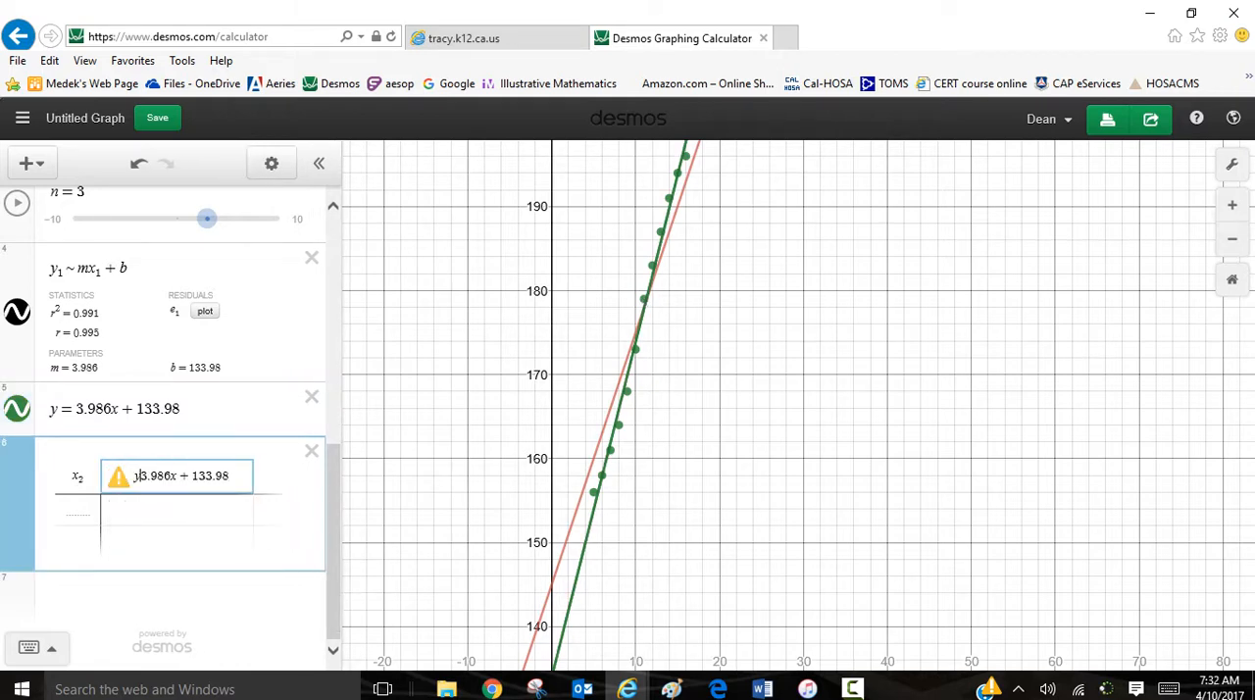
Step: Change the new table's first column heading from x₂ to x
{"action": "key", "text": "Left"}
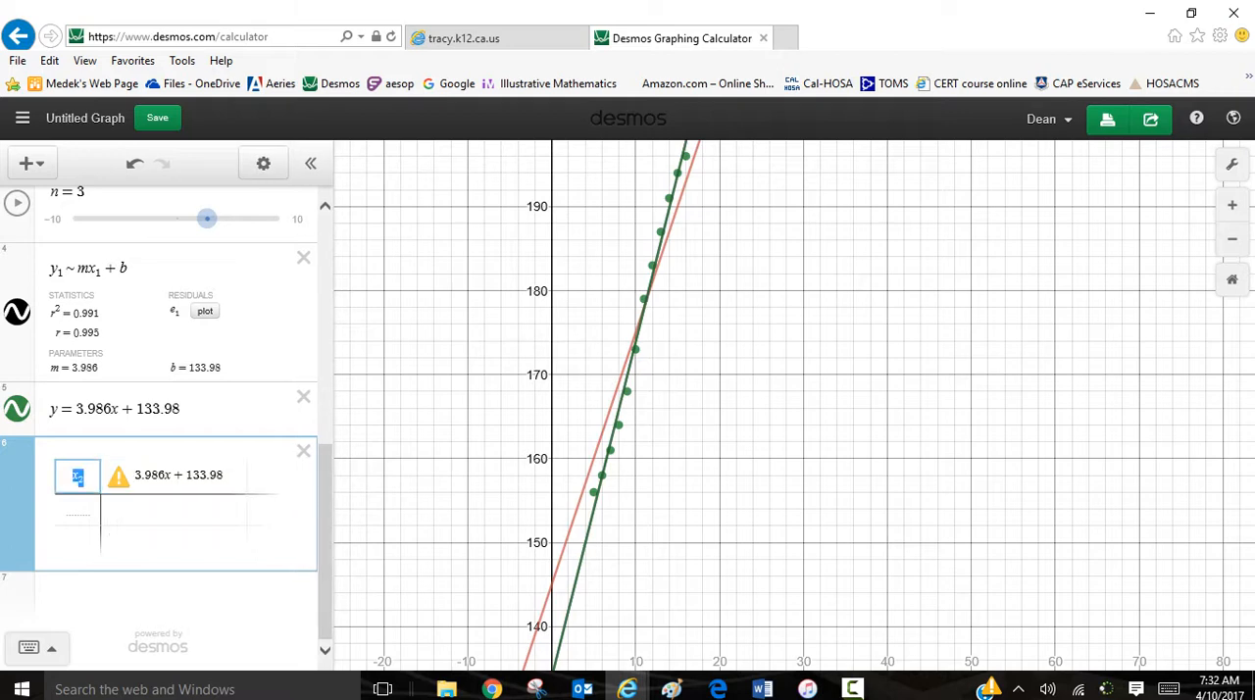
{"action": "type", "text": "x"}
{"action": "left_click", "coordinate": [173, 510]}
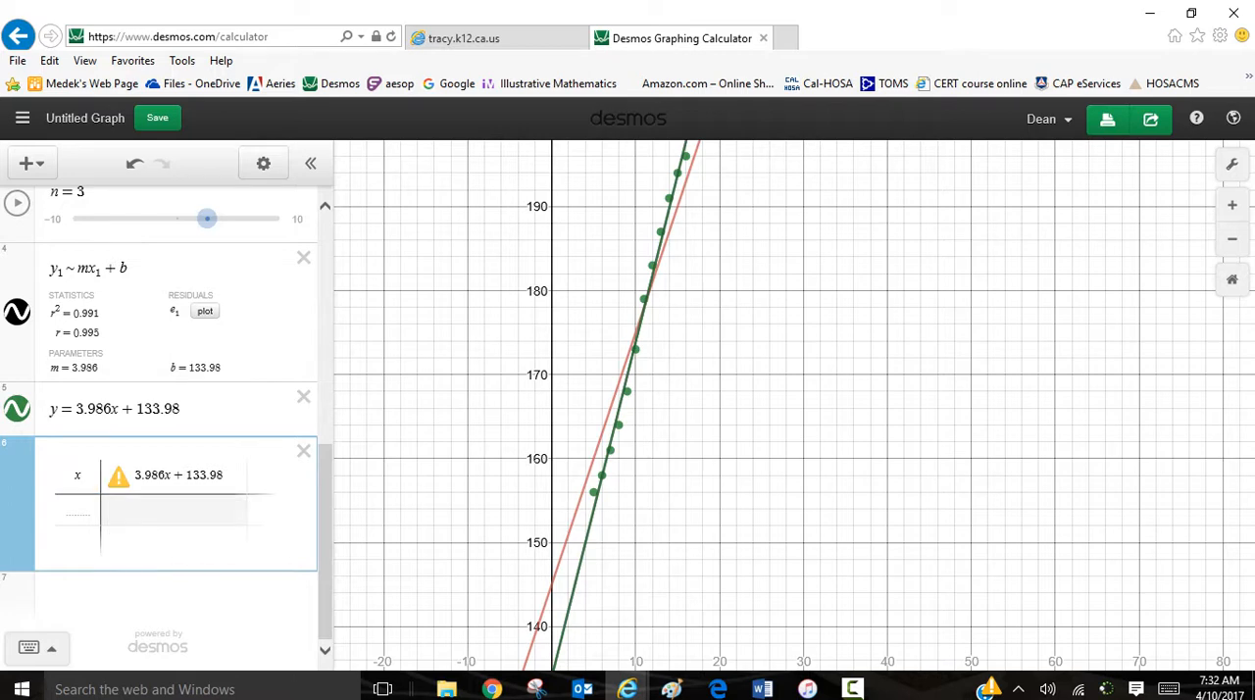
Step: Try the new table with x₂ as its first heading and y = 3.986x₂ + 133.98 as its second heading
{"action": "left_click", "coordinate": [134, 477]}
{"action": "key", "text": "Left"}
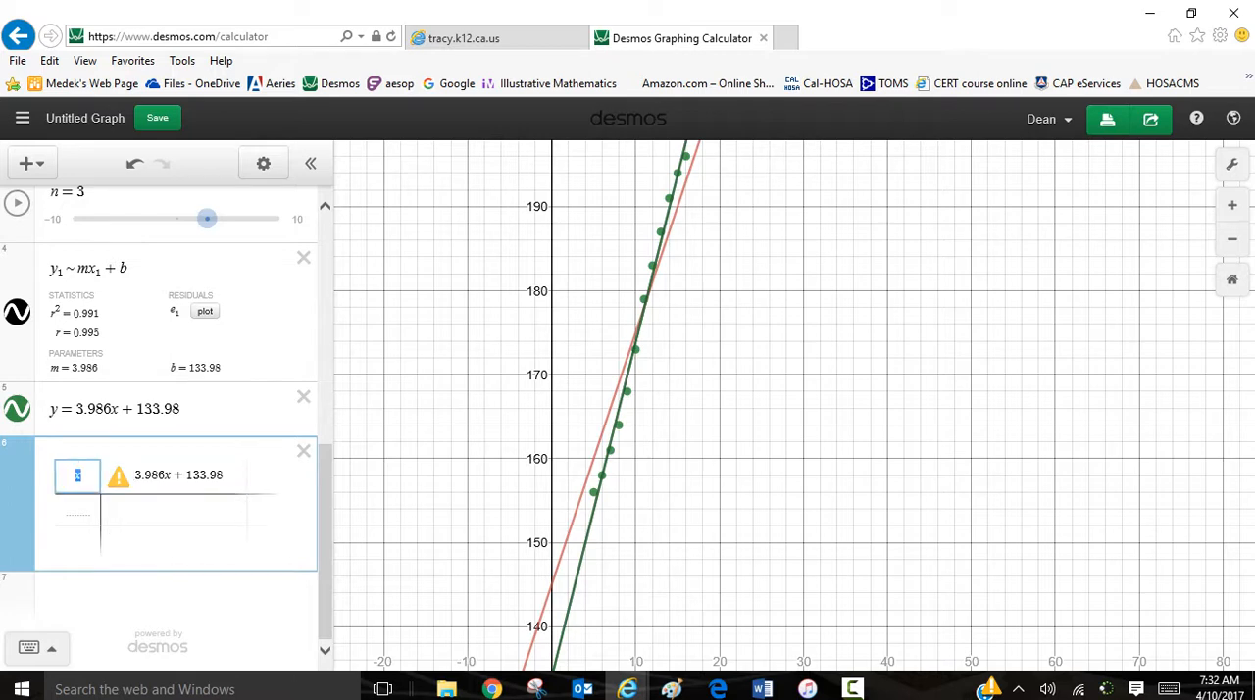
{"action": "key", "text": "BackSpace"}
{"action": "type", "text": "x"}
{"action": "type", "text": "2"}
{"action": "left_click", "coordinate": [141, 476]}
{"action": "left_click", "coordinate": [170, 476]}
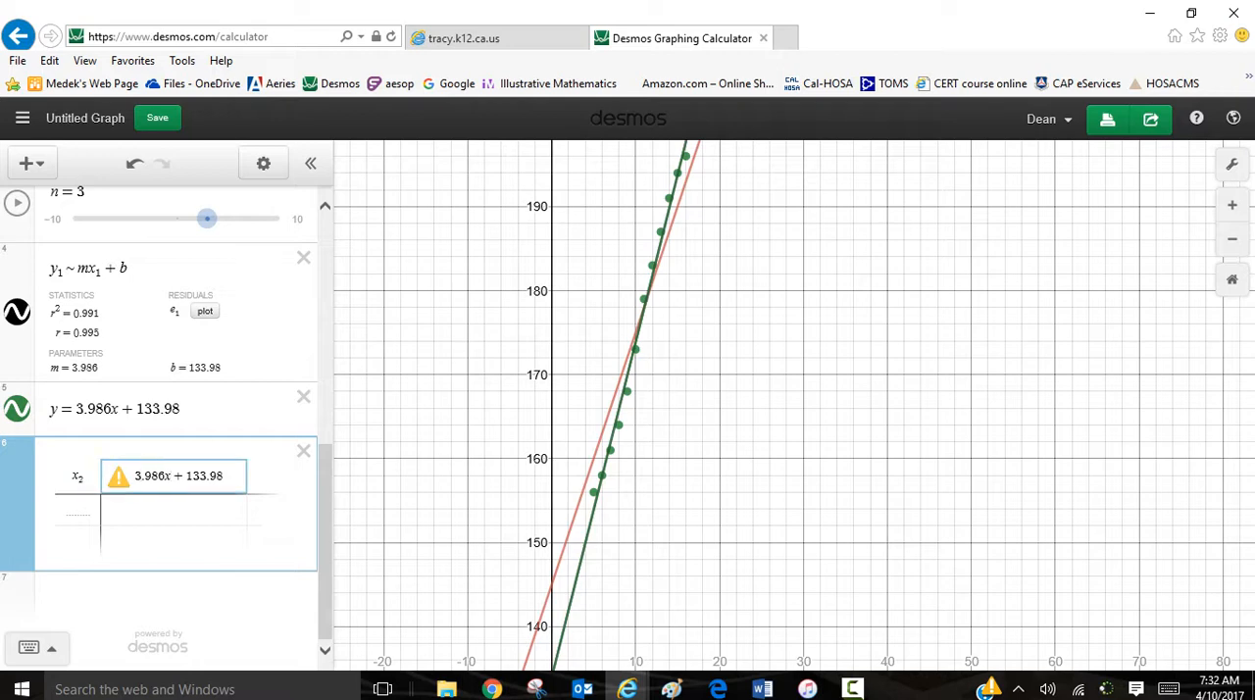
{"action": "type", "text": "2"}
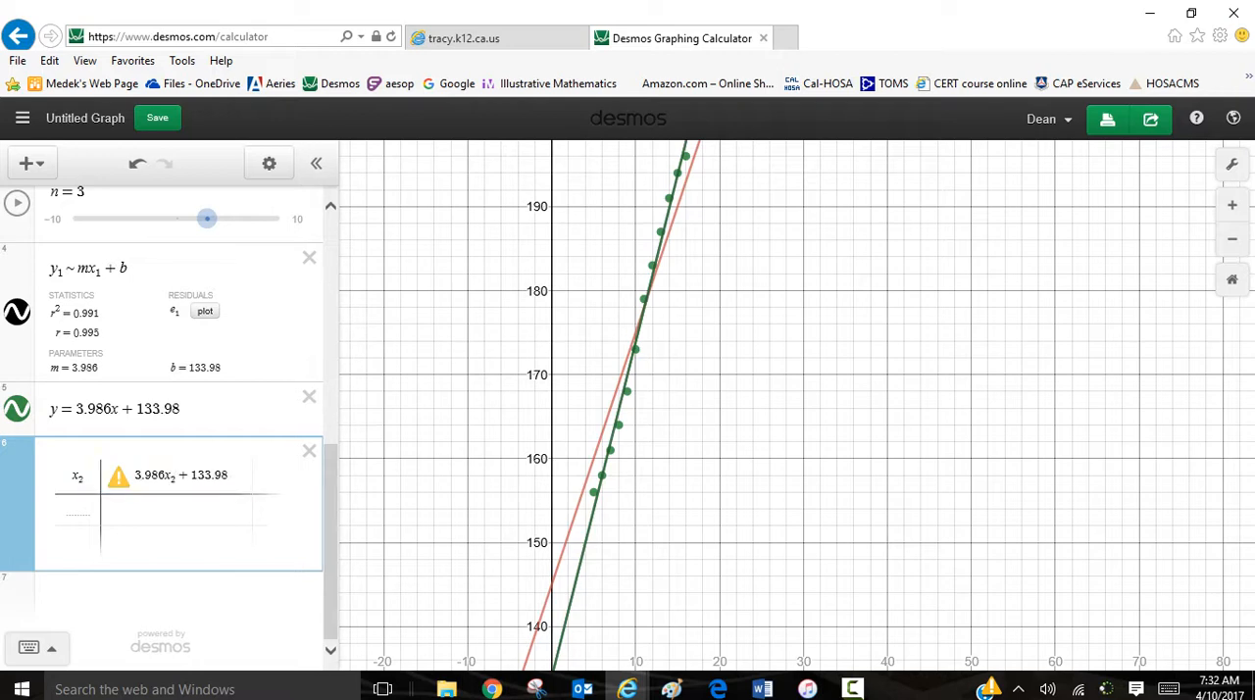
{"action": "left_click", "coordinate": [134, 475]}
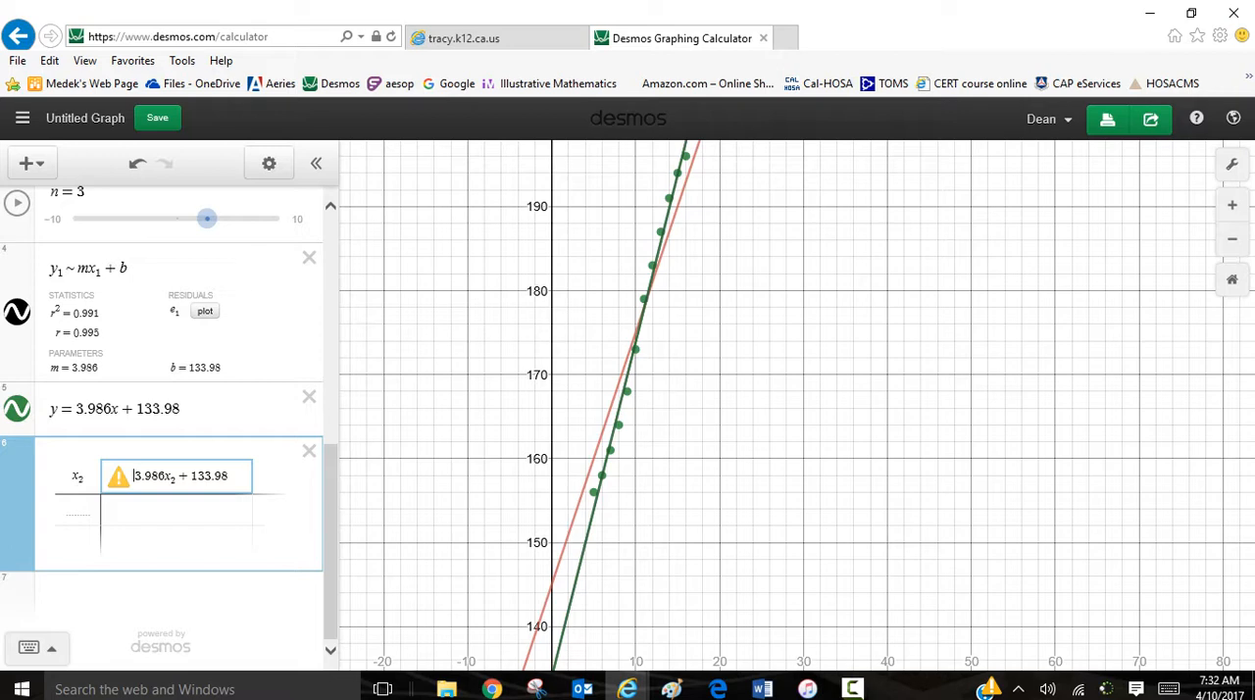
{"action": "type", "text": "y="}
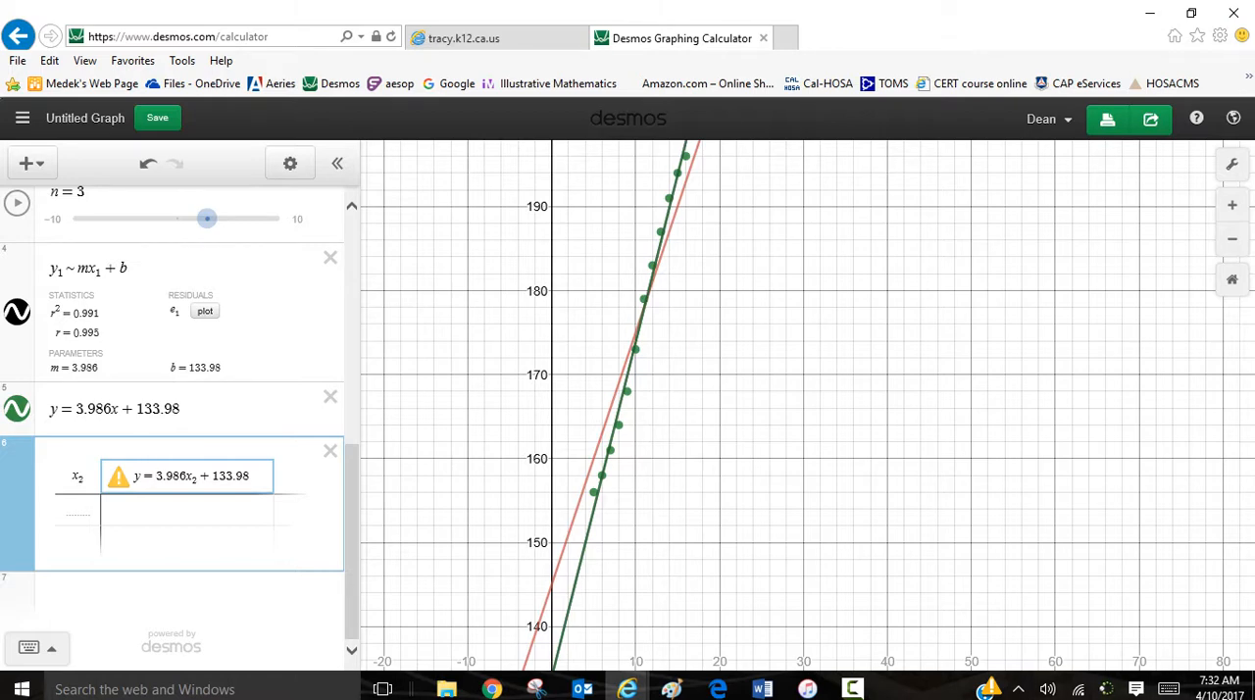
{"action": "left_click", "coordinate": [1149, 13]}
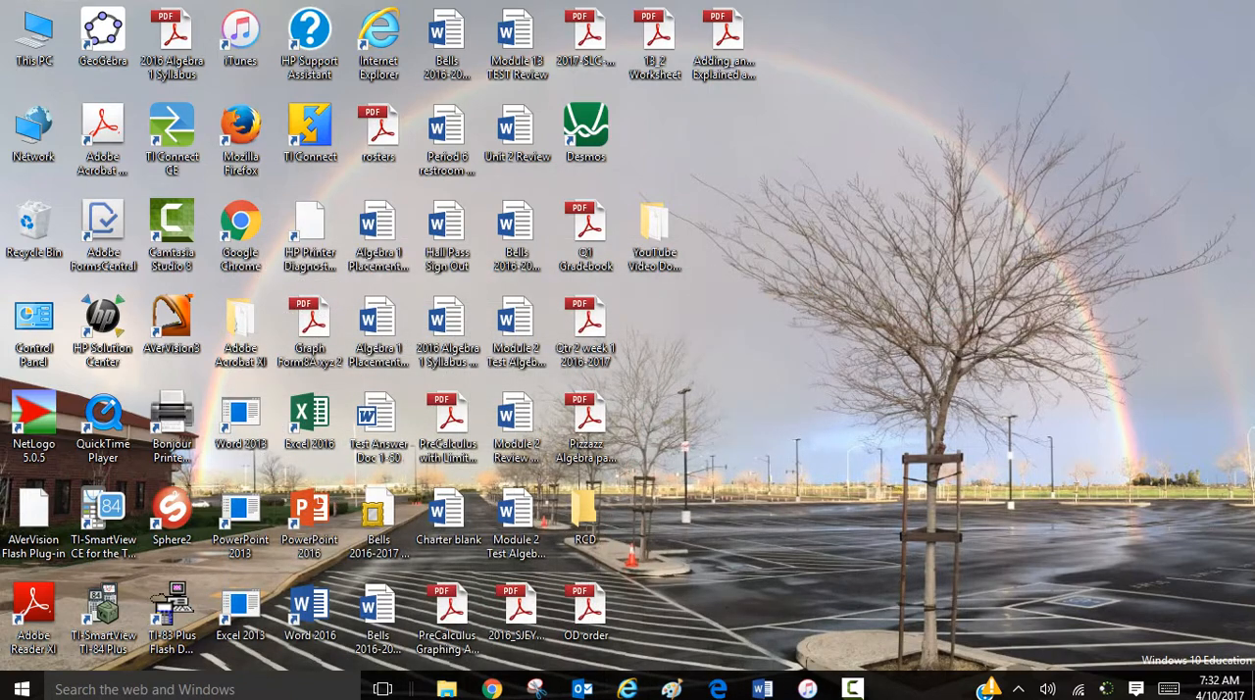
{"action": "left_click", "coordinate": [852, 689]}
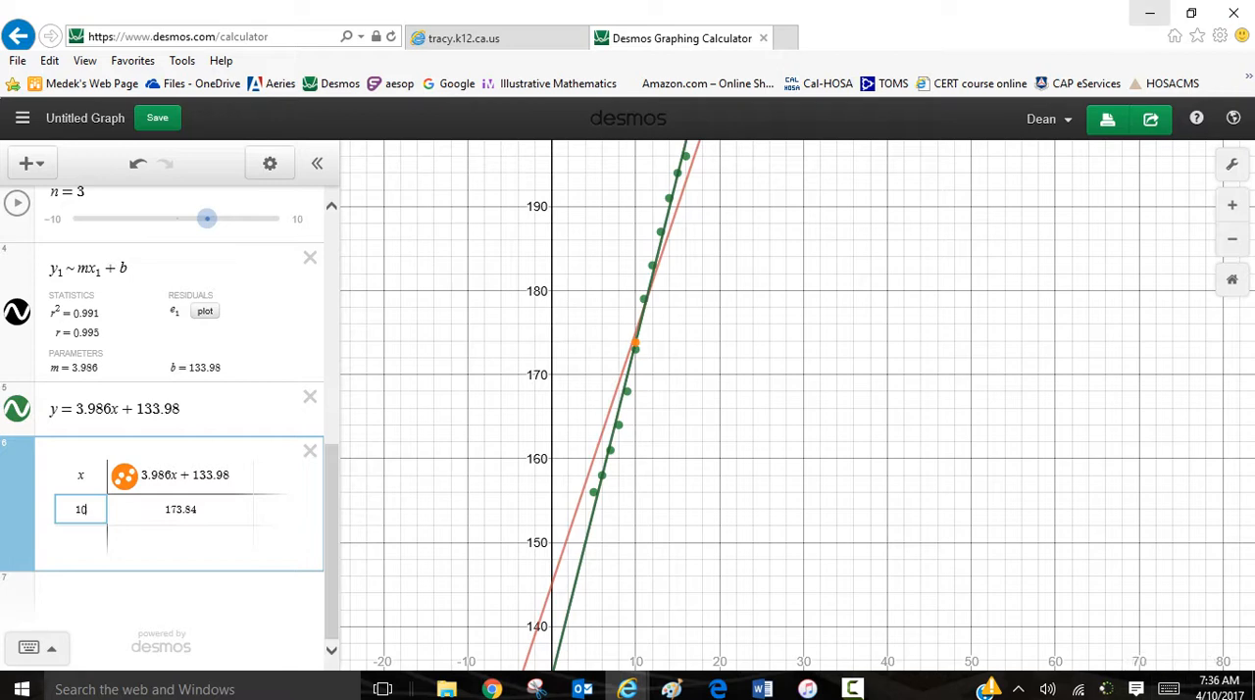
{"action": "left_click", "coordinate": [1150, 13]}
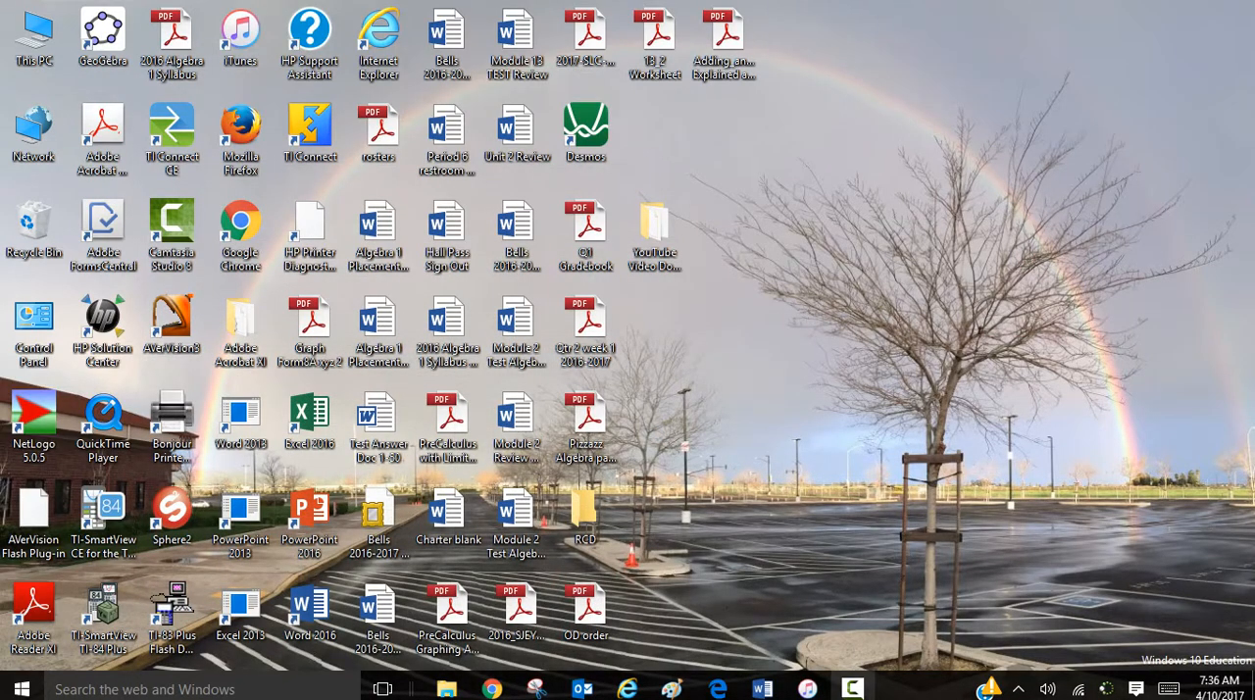
{"action": "left_click", "coordinate": [851, 688]}
{"action": "left_click", "coordinate": [1166, 606]}
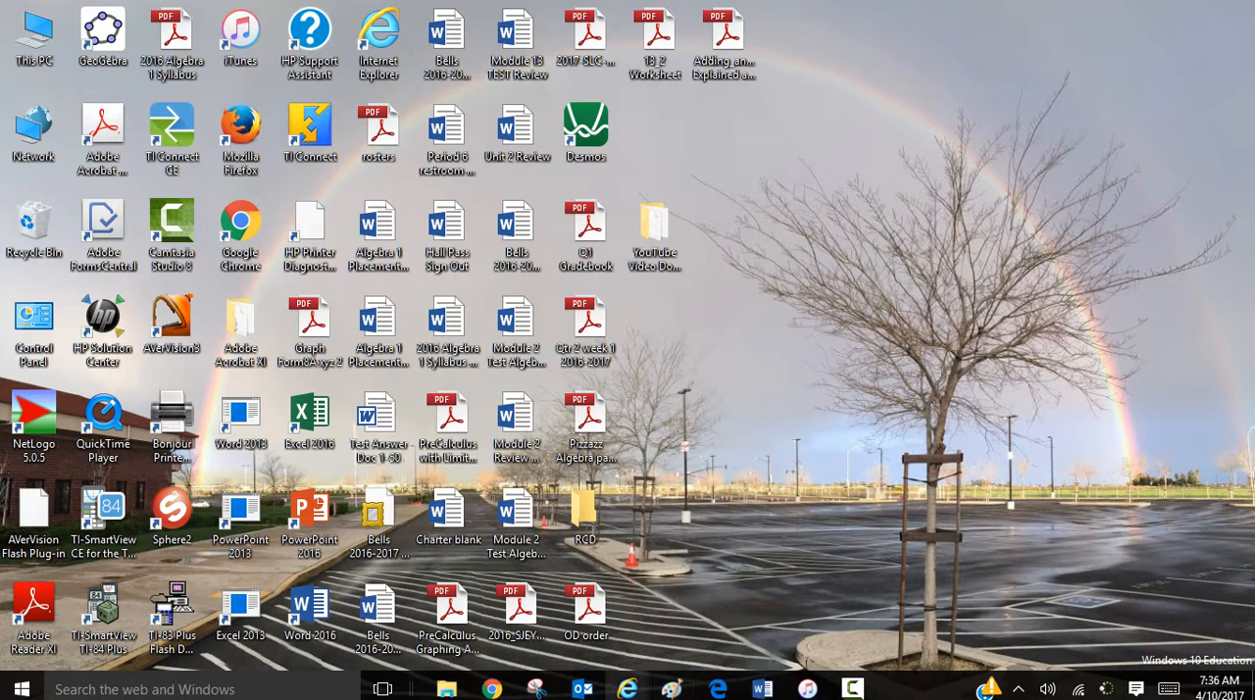
{"action": "mouse_move", "coordinate": [628, 689]}
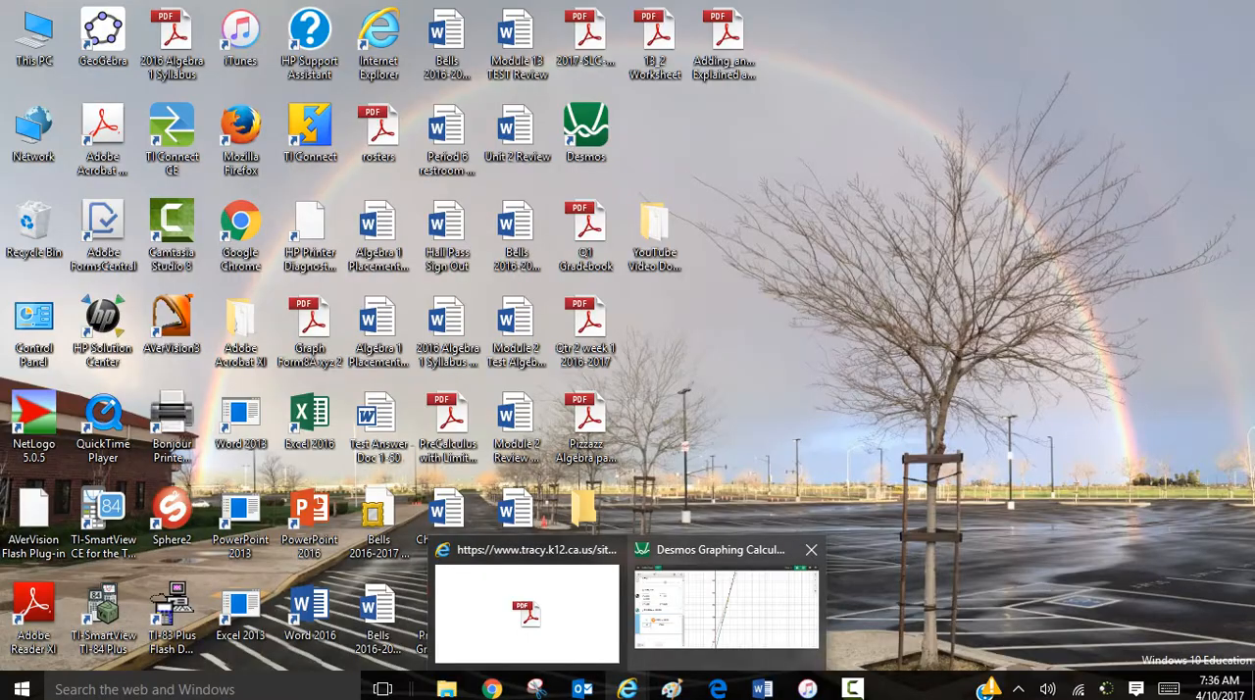
{"action": "left_click", "coordinate": [725, 600]}
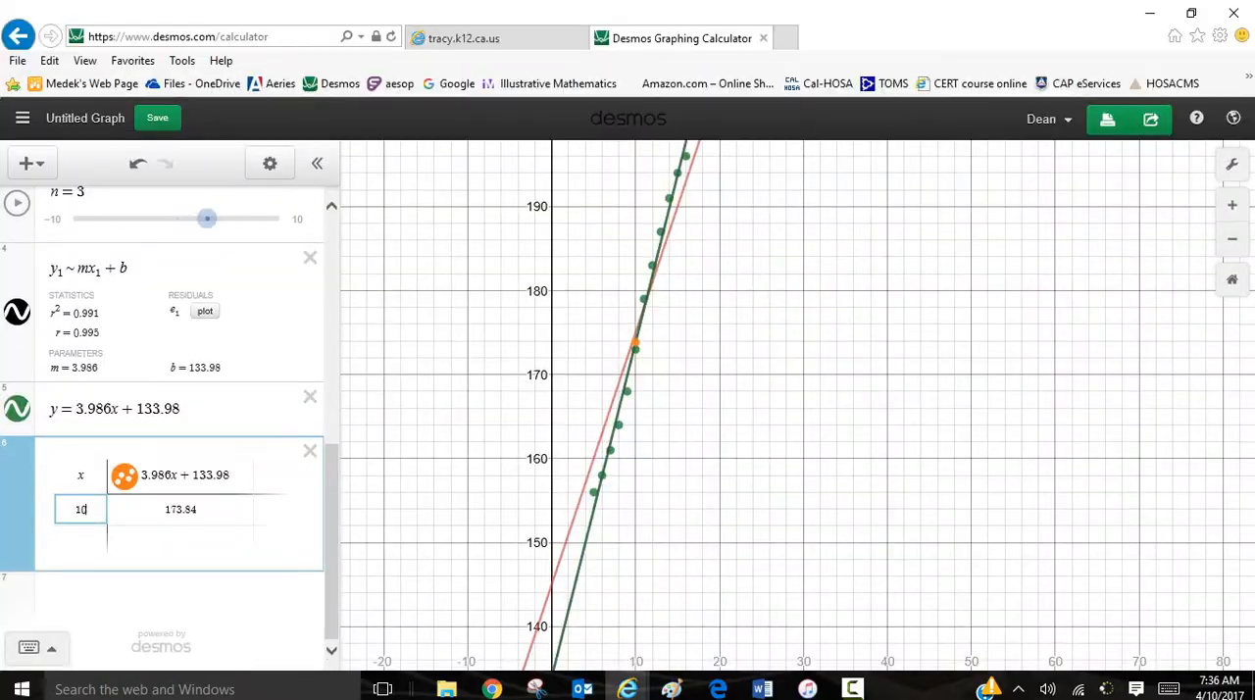
Step: Add the x-values 15, 17 and 20 below 10 in the 3.986x + 133.98 table
{"action": "left_click", "coordinate": [169, 475]}
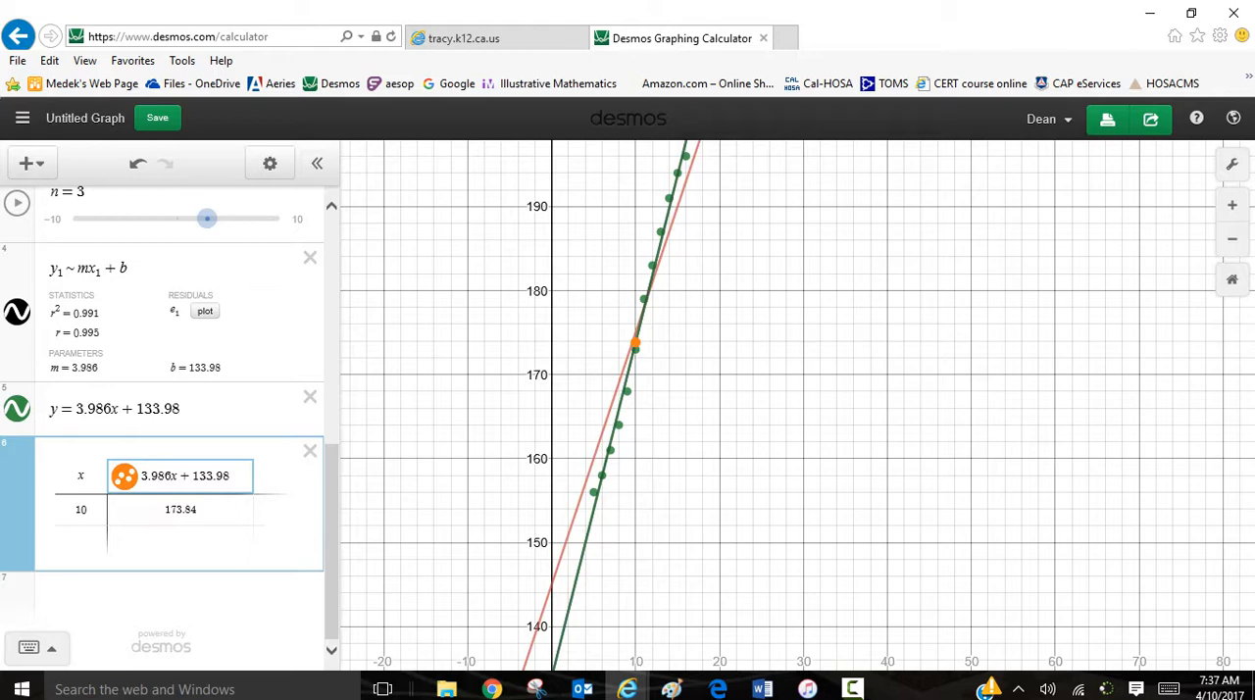
{"action": "left_click", "coordinate": [81, 509]}
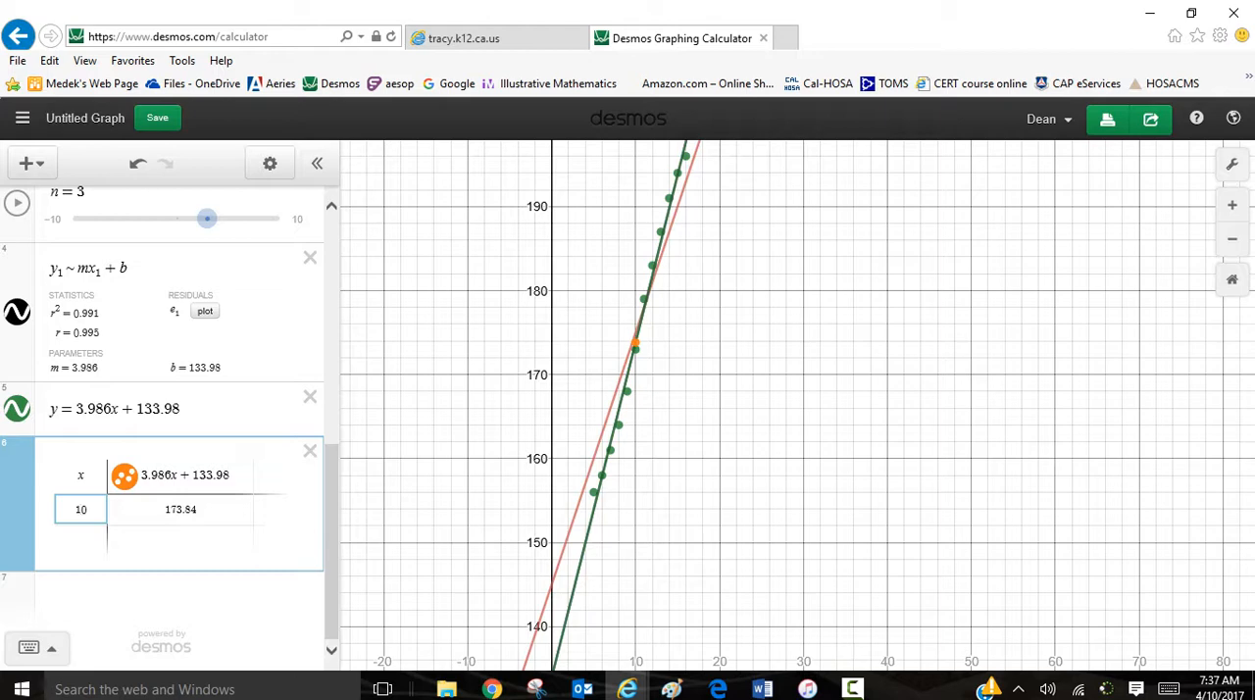
{"action": "key", "text": "Return"}
{"action": "type", "text": "15"}
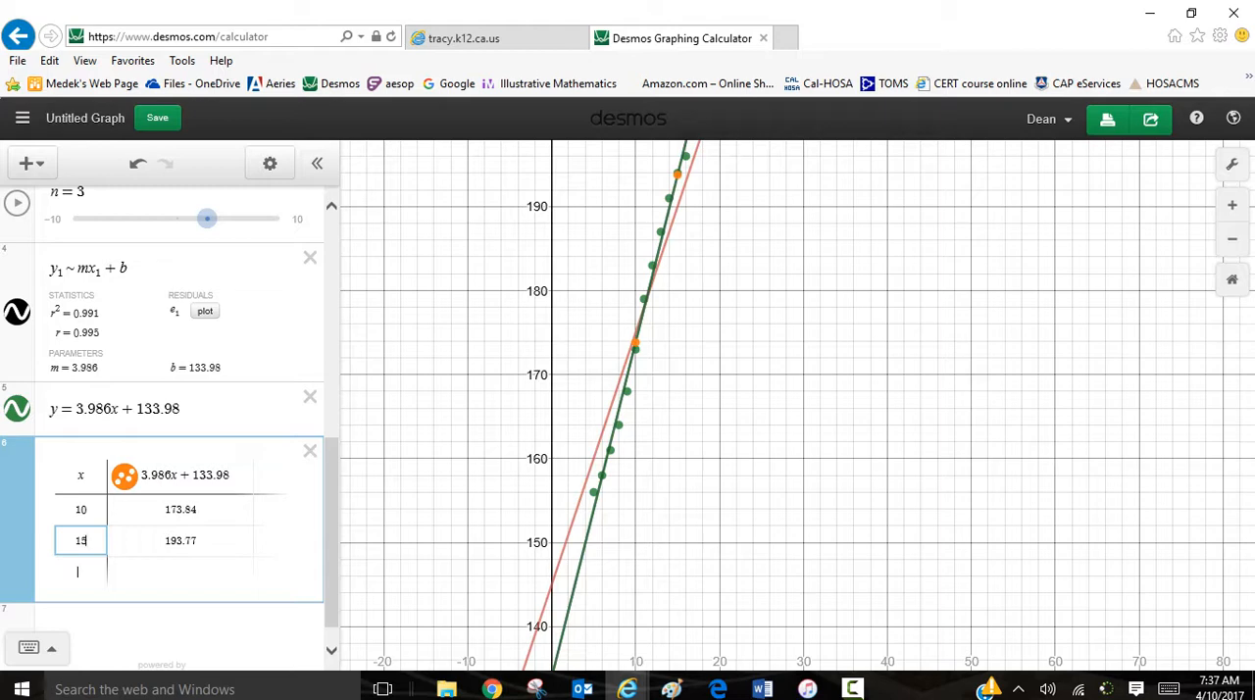
{"action": "left_click", "coordinate": [78, 571]}
{"action": "type", "text": "17"}
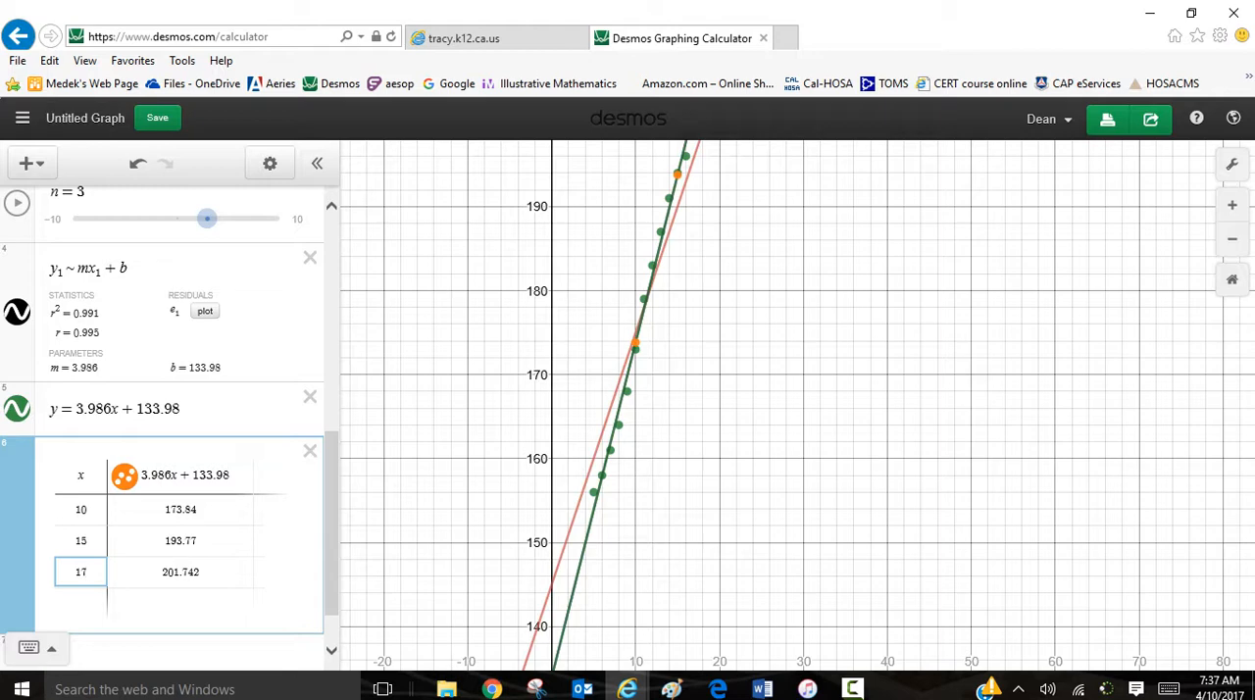
{"action": "key", "text": "Return"}
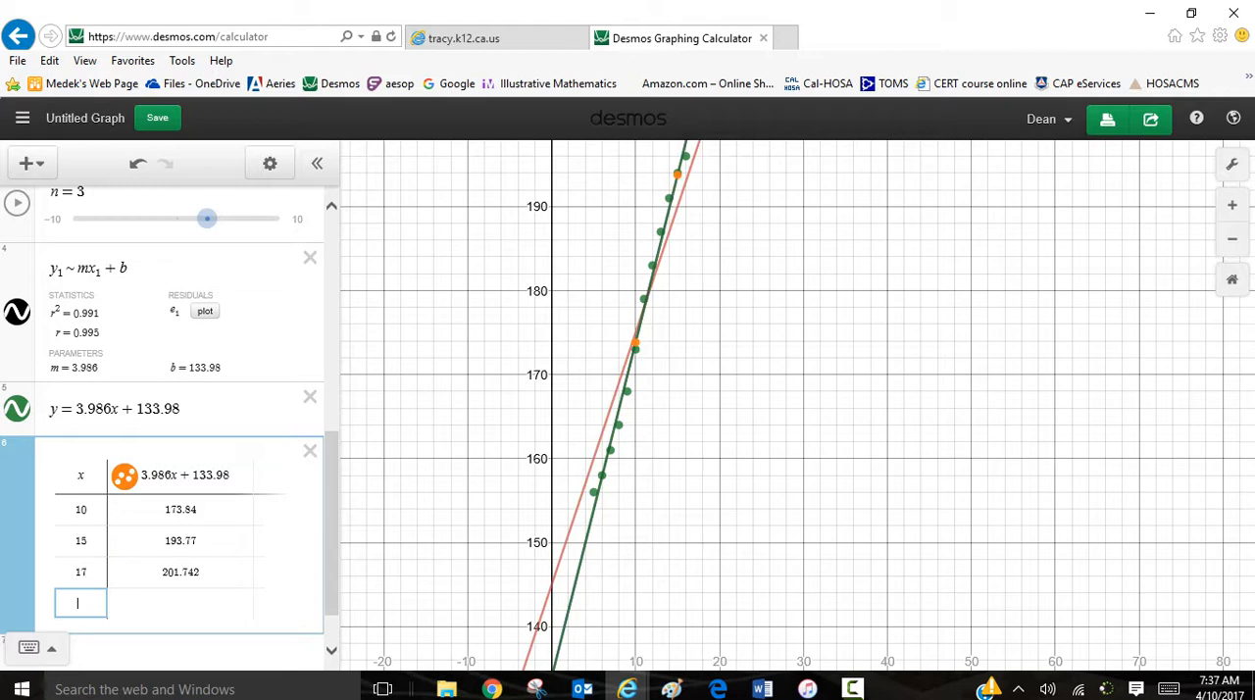
{"action": "type", "text": "2"}
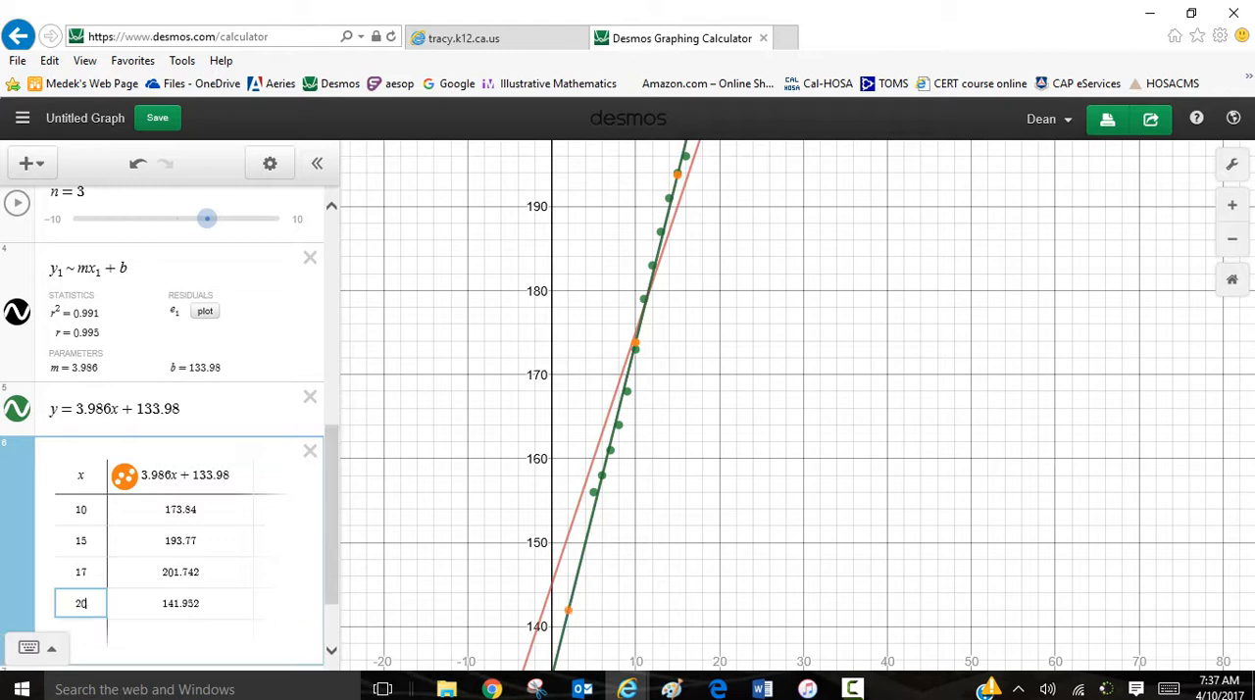
{"action": "type", "text": "0"}
{"action": "key", "text": "Escape"}
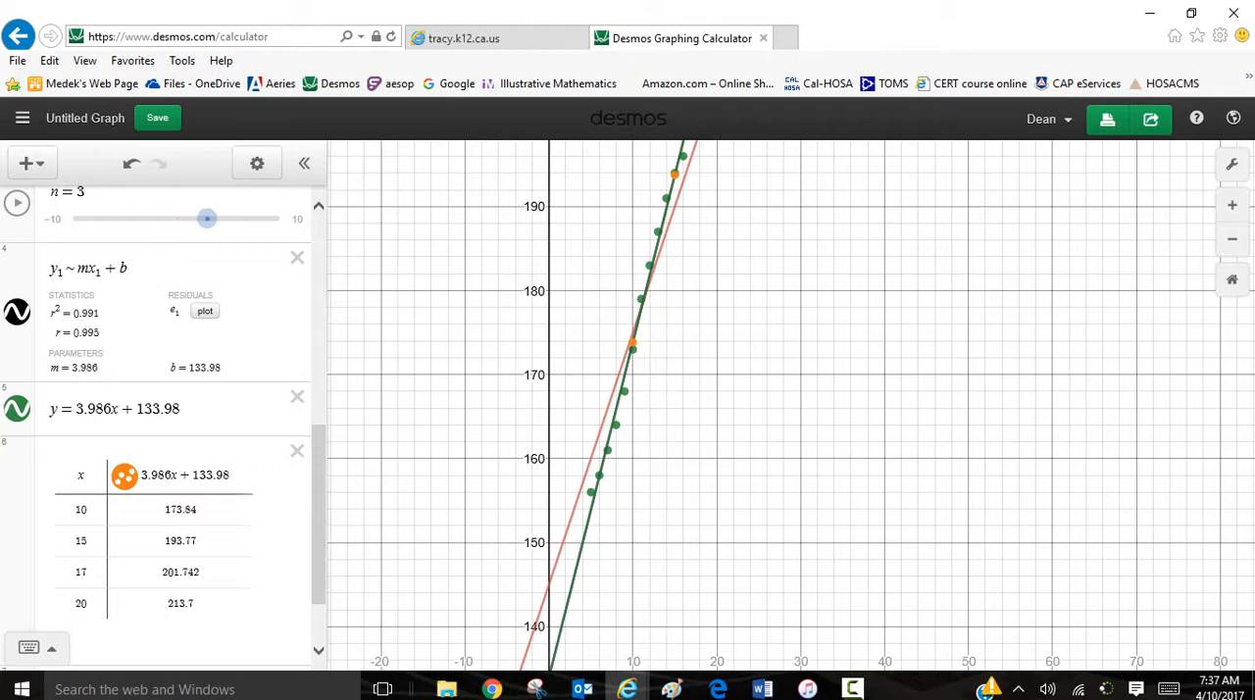
{"action": "left_click_drag", "start_coordinate": [319, 513], "coordinate": [319, 546]}
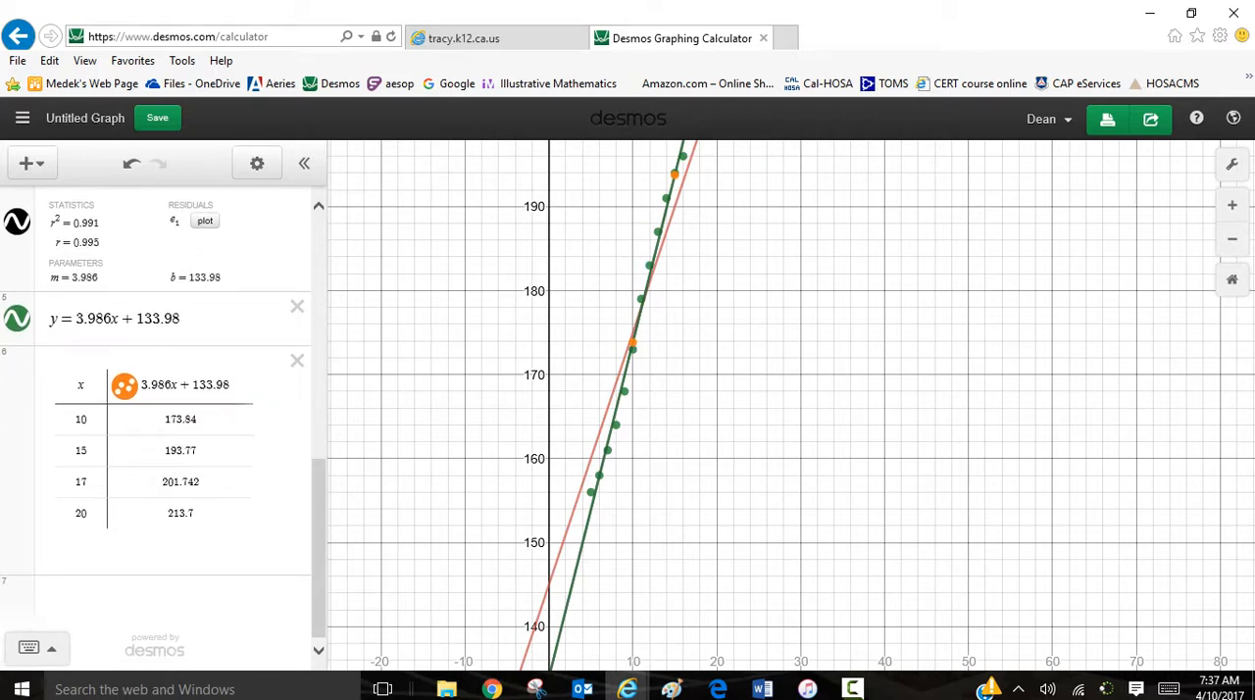
{"action": "scroll", "coordinate": [733, 391], "scroll_direction": "up", "scroll_amount": 2}
{"action": "scroll", "coordinate": [733, 391], "scroll_direction": "down", "scroll_amount": 3}
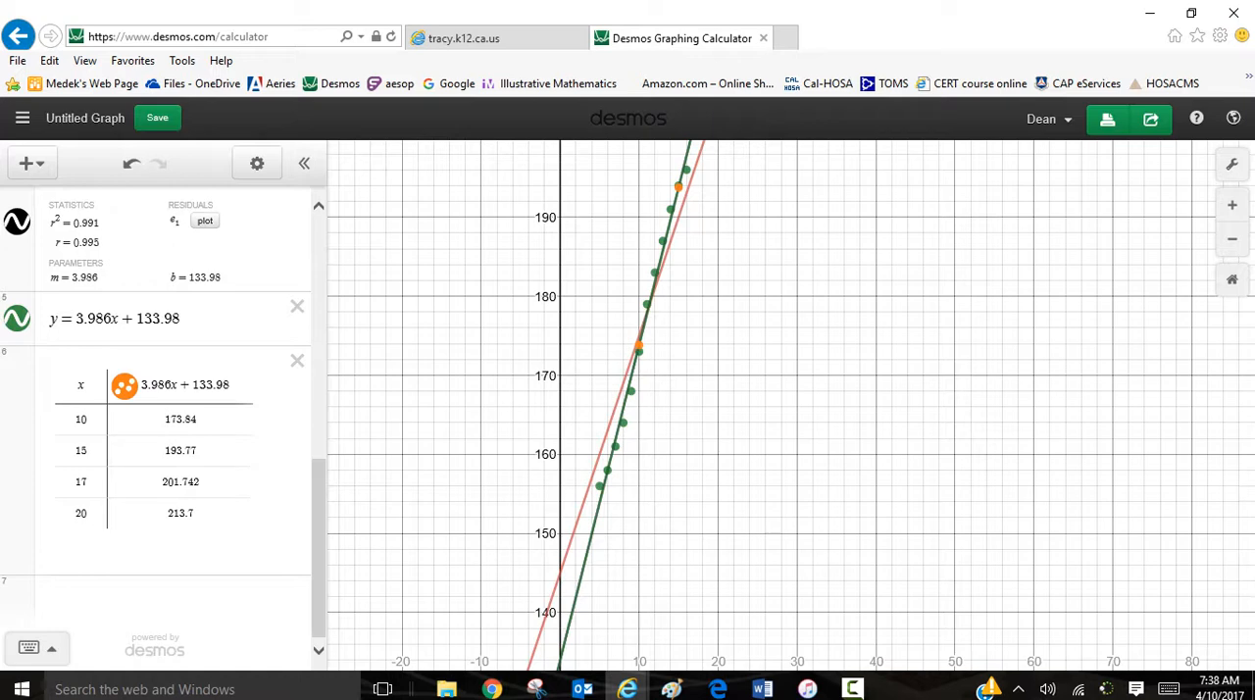
{"action": "scroll", "coordinate": [163, 422], "scroll_direction": "up", "scroll_amount": 5}
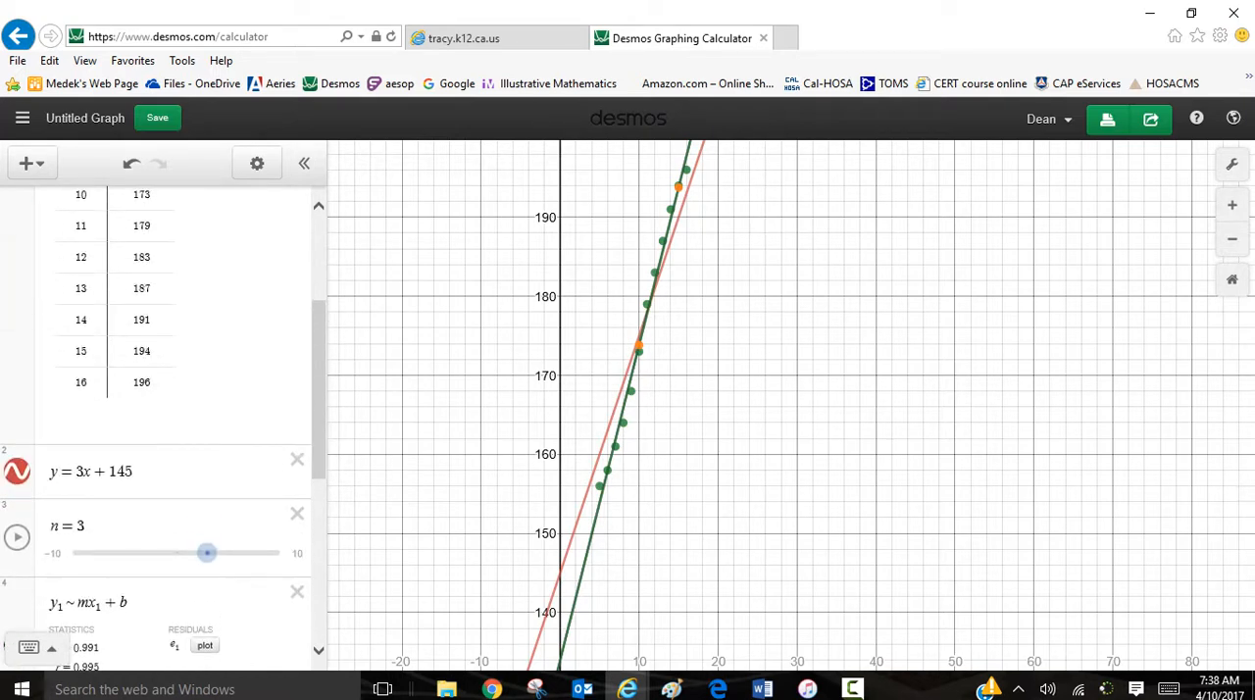
{"action": "scroll", "coordinate": [163, 411], "scroll_direction": "up", "scroll_amount": 3}
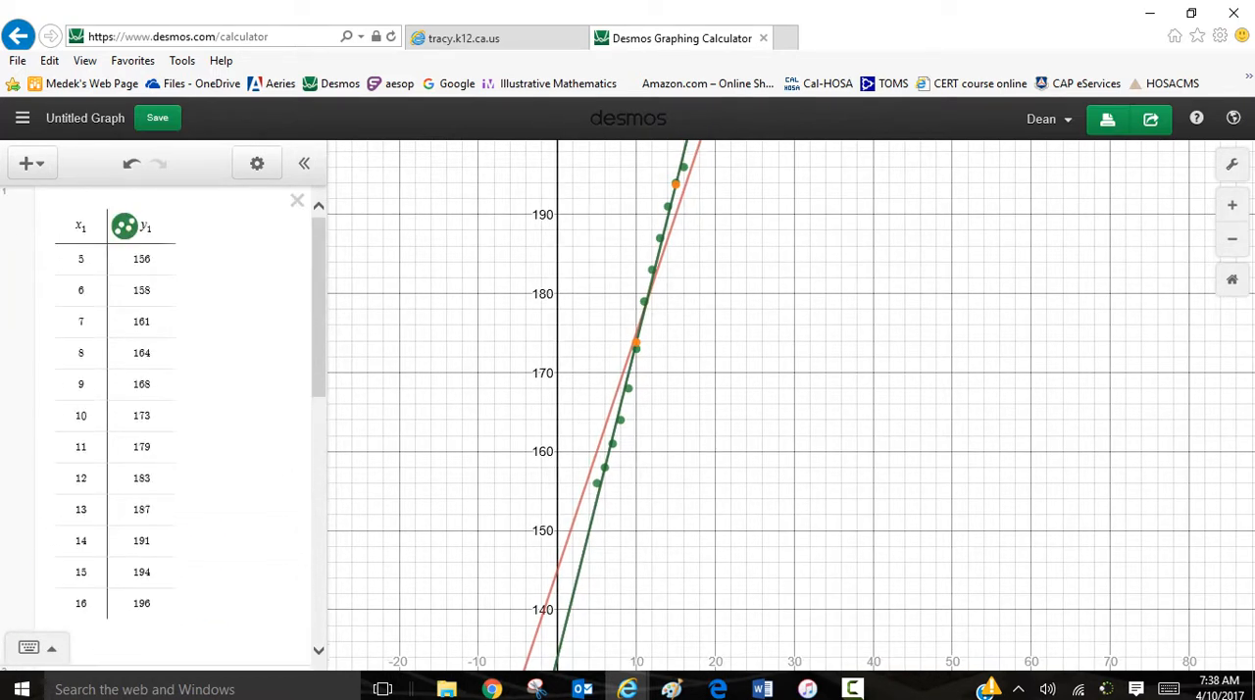
Step: Save the graph with the title B-1 #11
{"action": "left_click", "coordinate": [85, 117]}
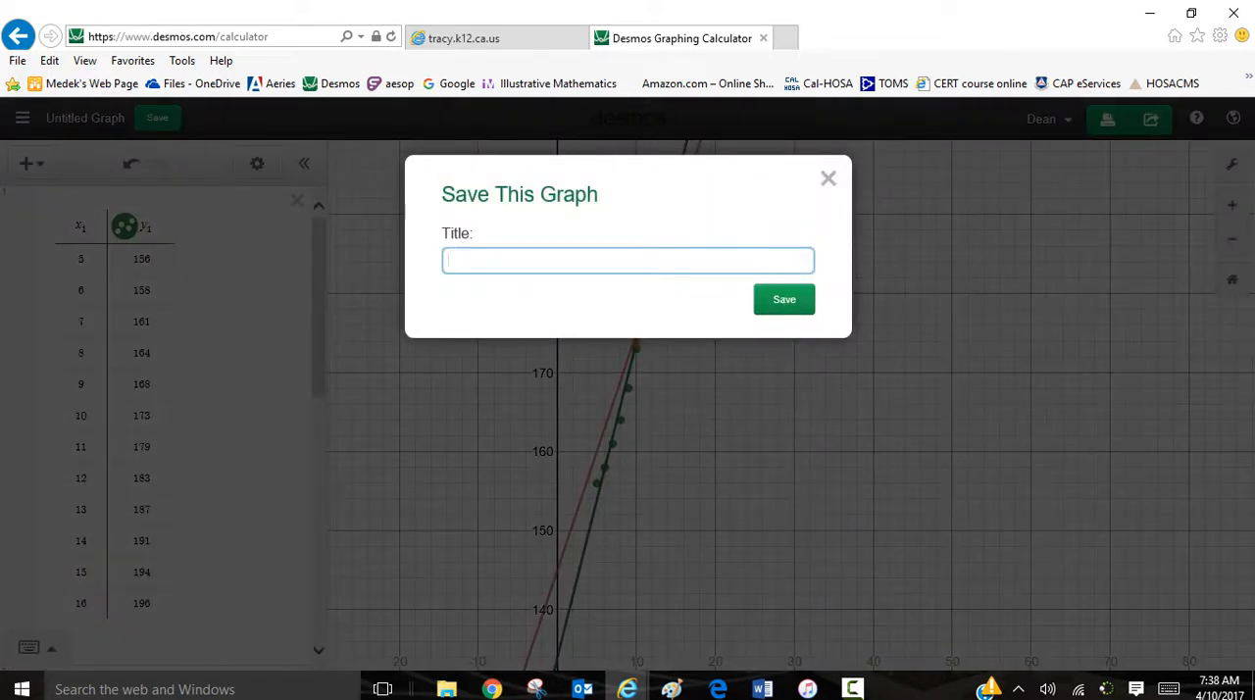
{"action": "type", "text": "B-1 #11"}
{"action": "key", "text": "Return"}
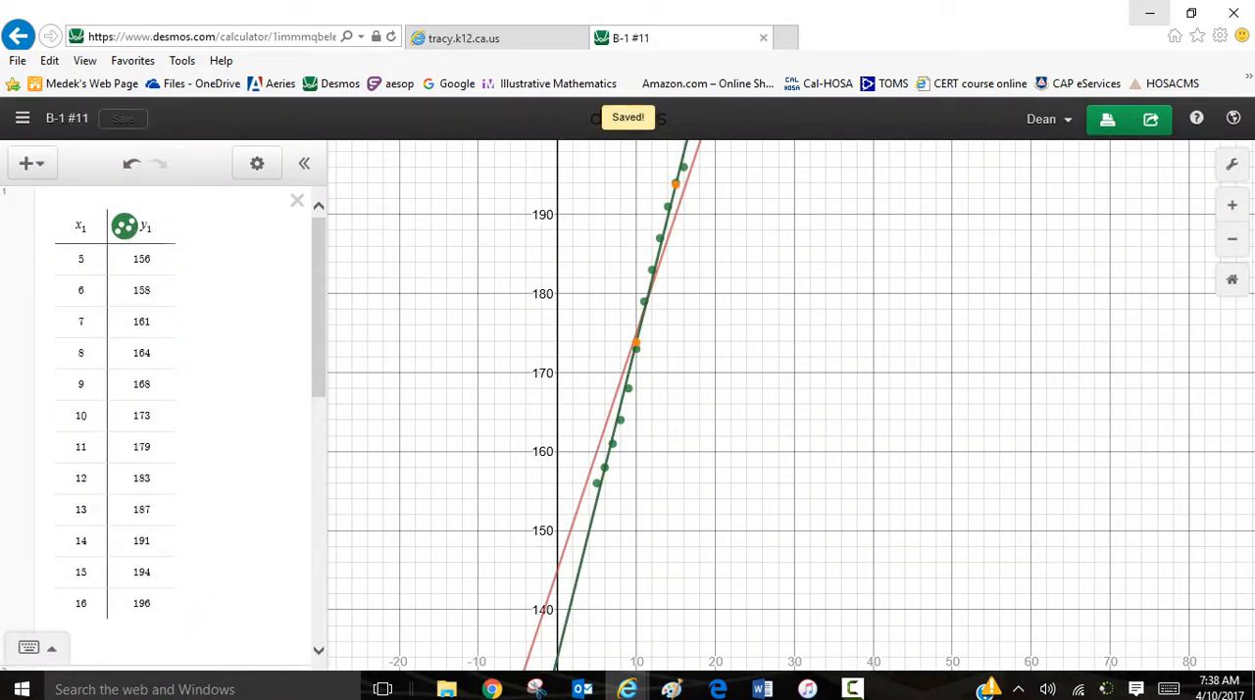
{"action": "left_click", "coordinate": [1150, 13]}
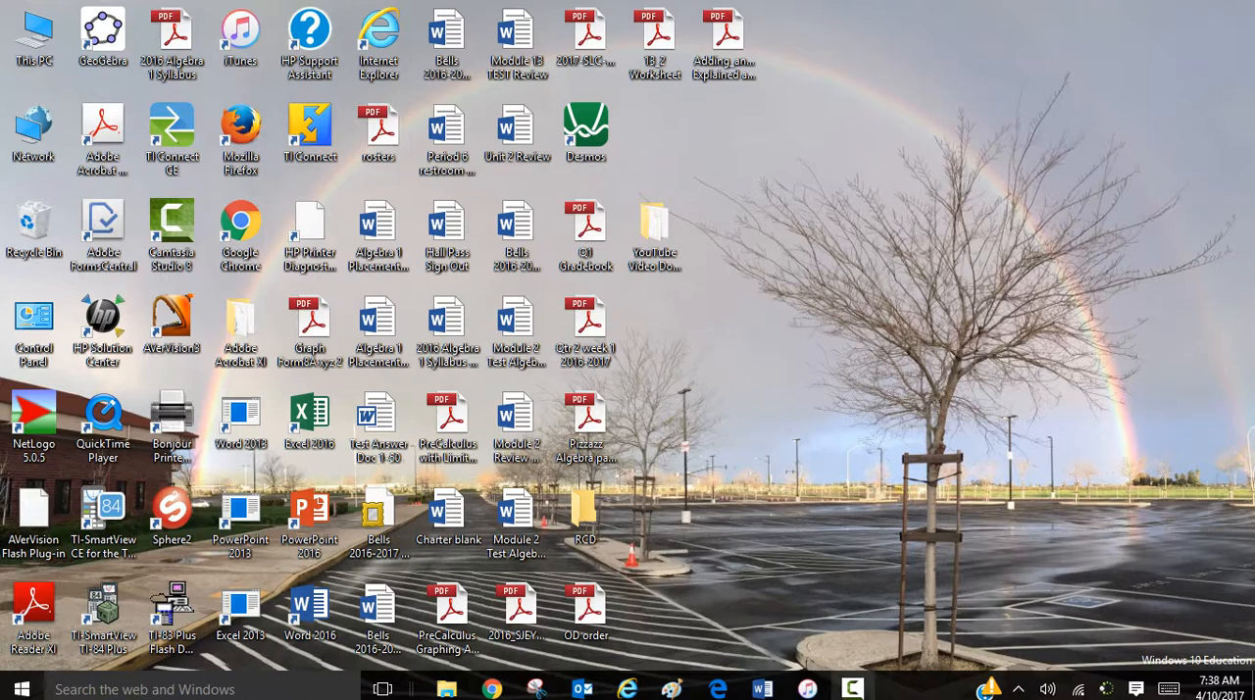
{"action": "left_click", "coordinate": [852, 689]}
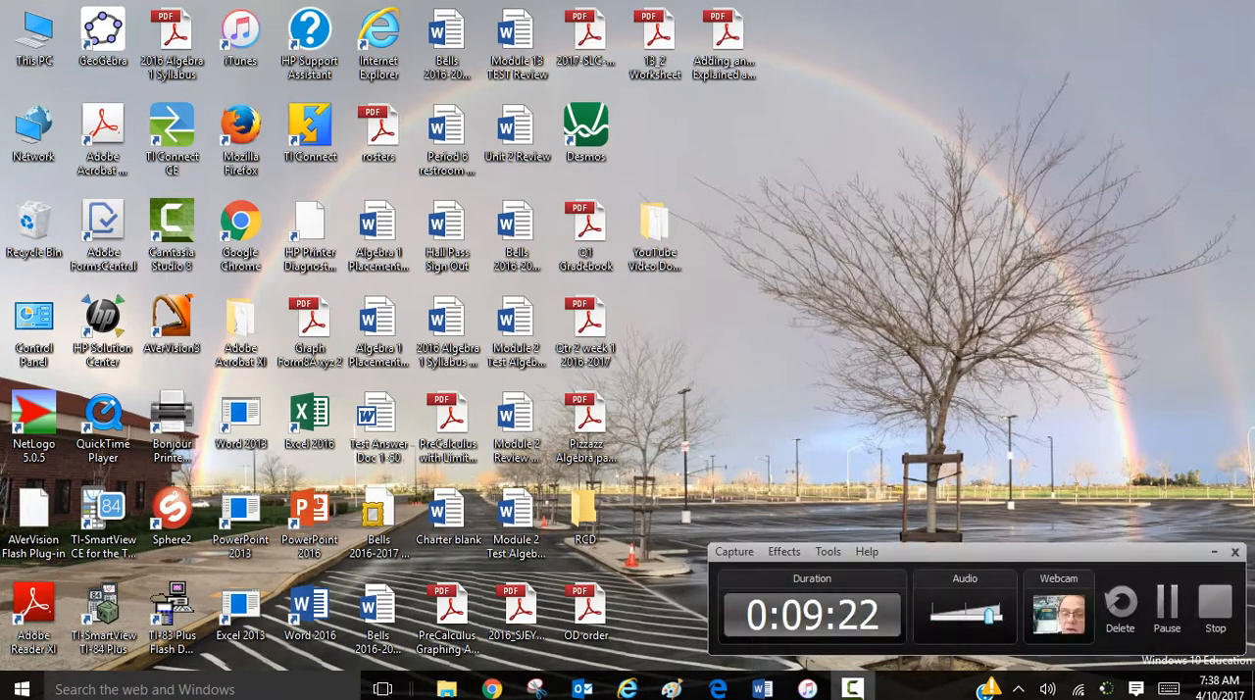